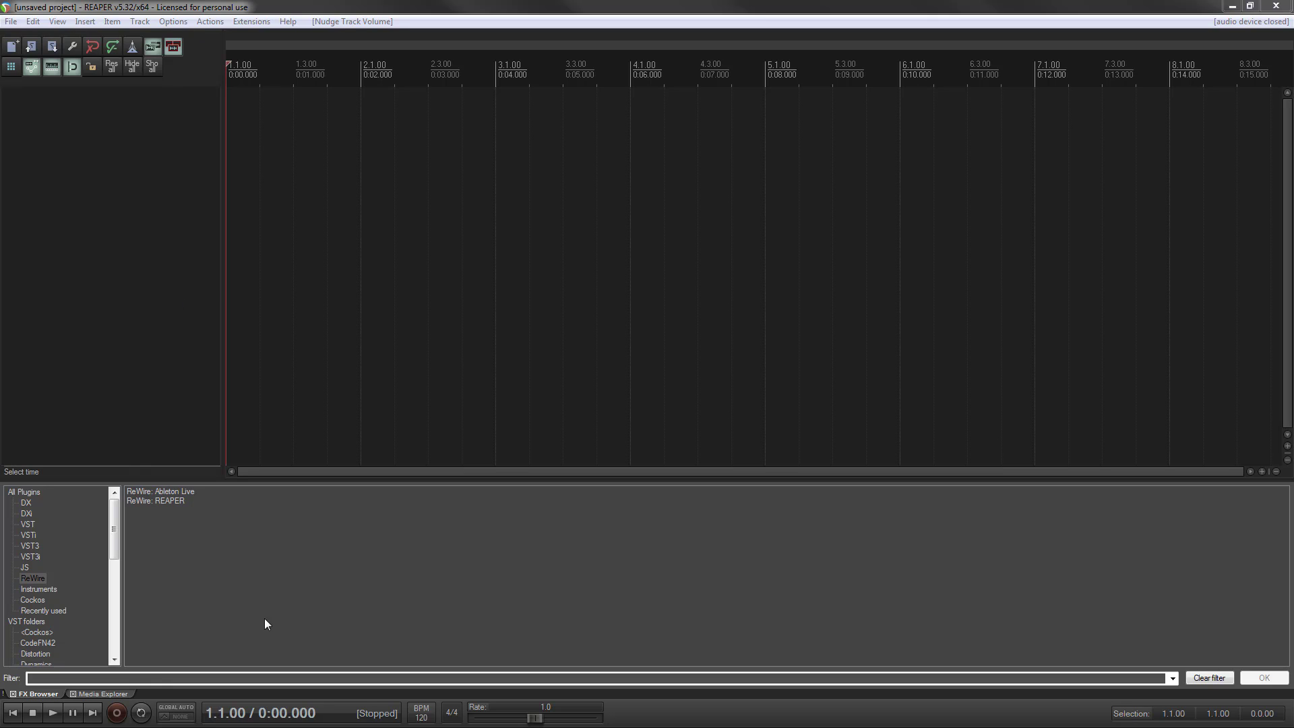
Insert ReWire: Ableton Live as a virtual instrument on a new track
right_click(104, 116)
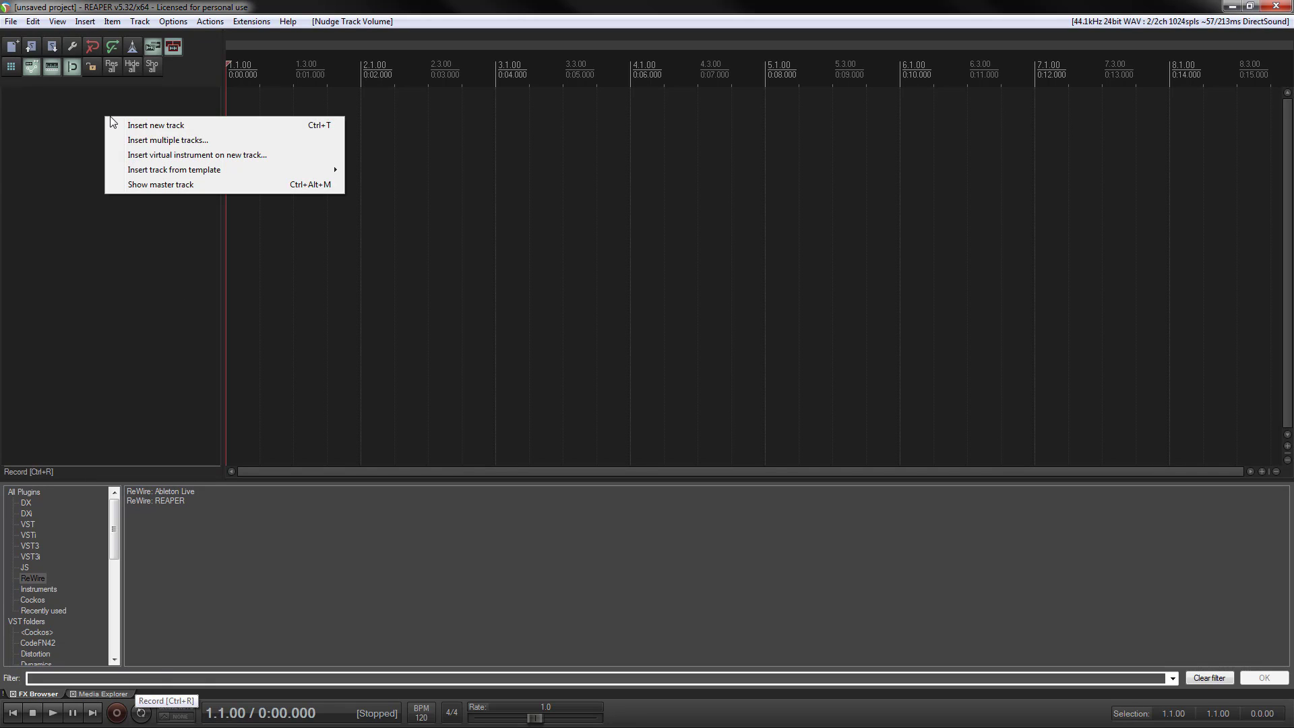
click(197, 155)
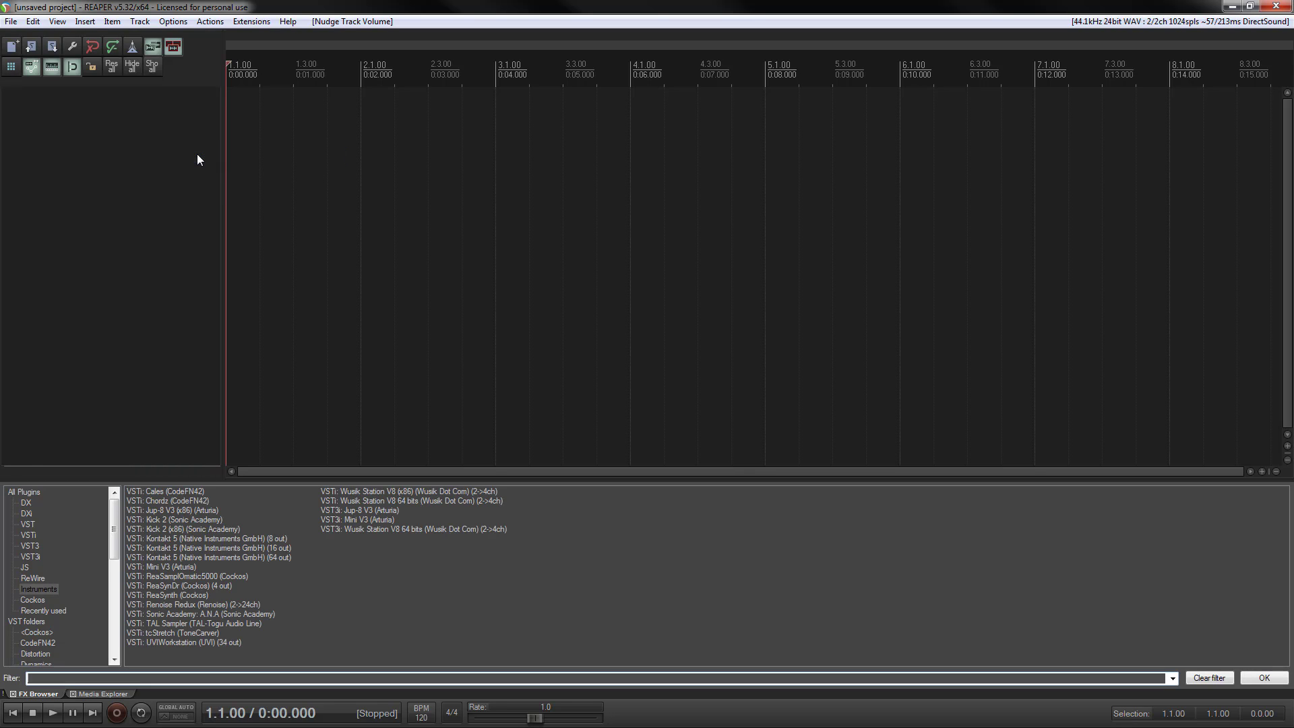
click(34, 579)
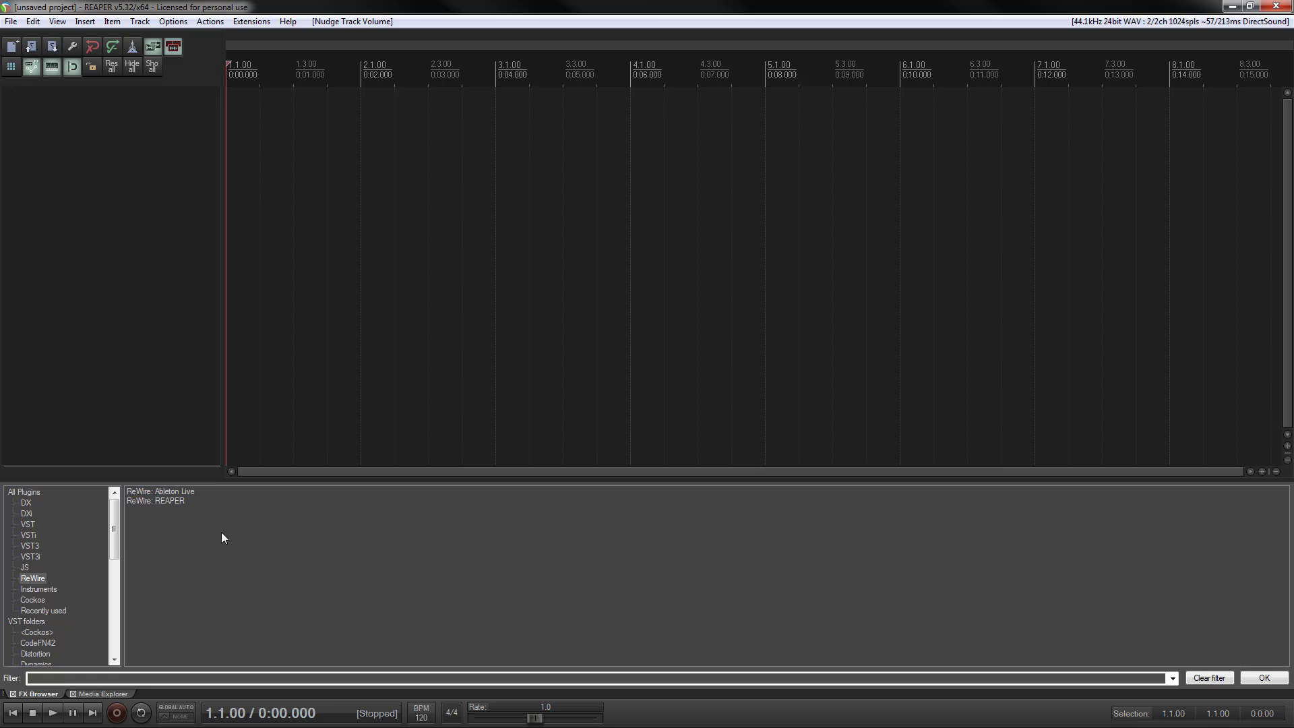
double_click(195, 492)
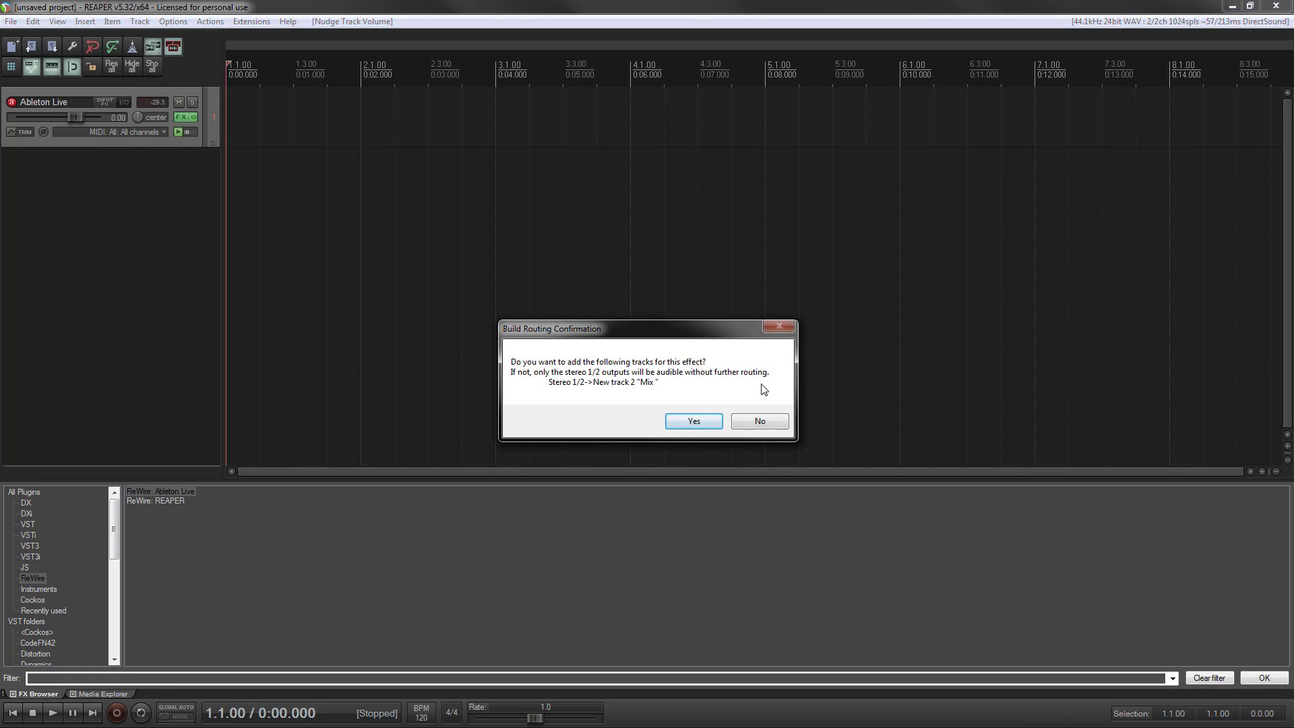
Accept the new Mix return track and verify Mix L/R return on channels 1 and 2
click(686, 426)
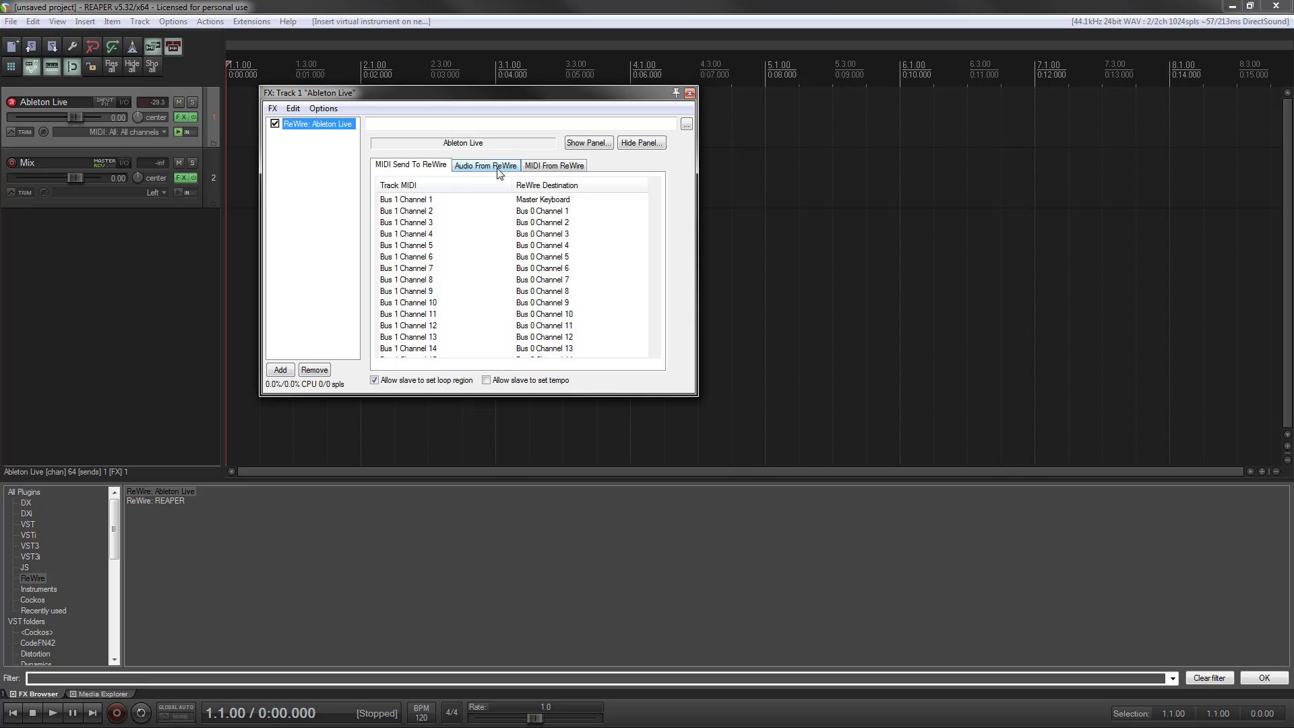
click(396, 199)
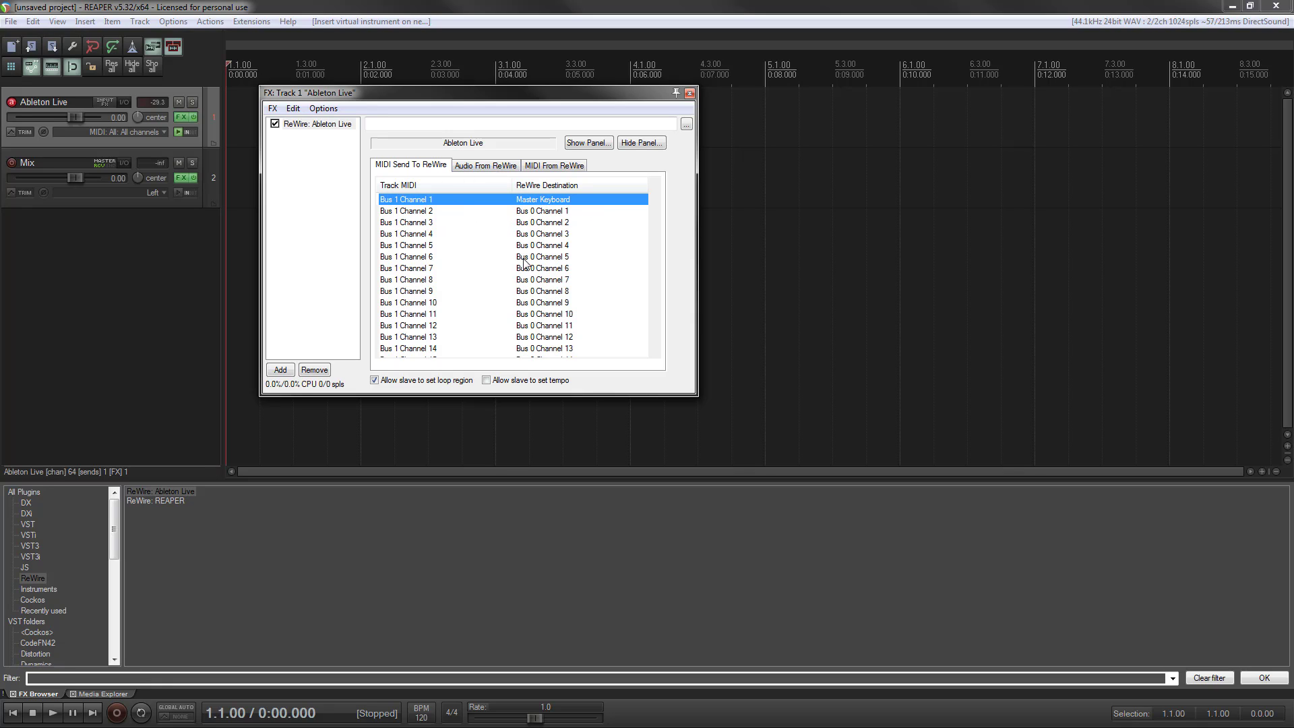
click(493, 165)
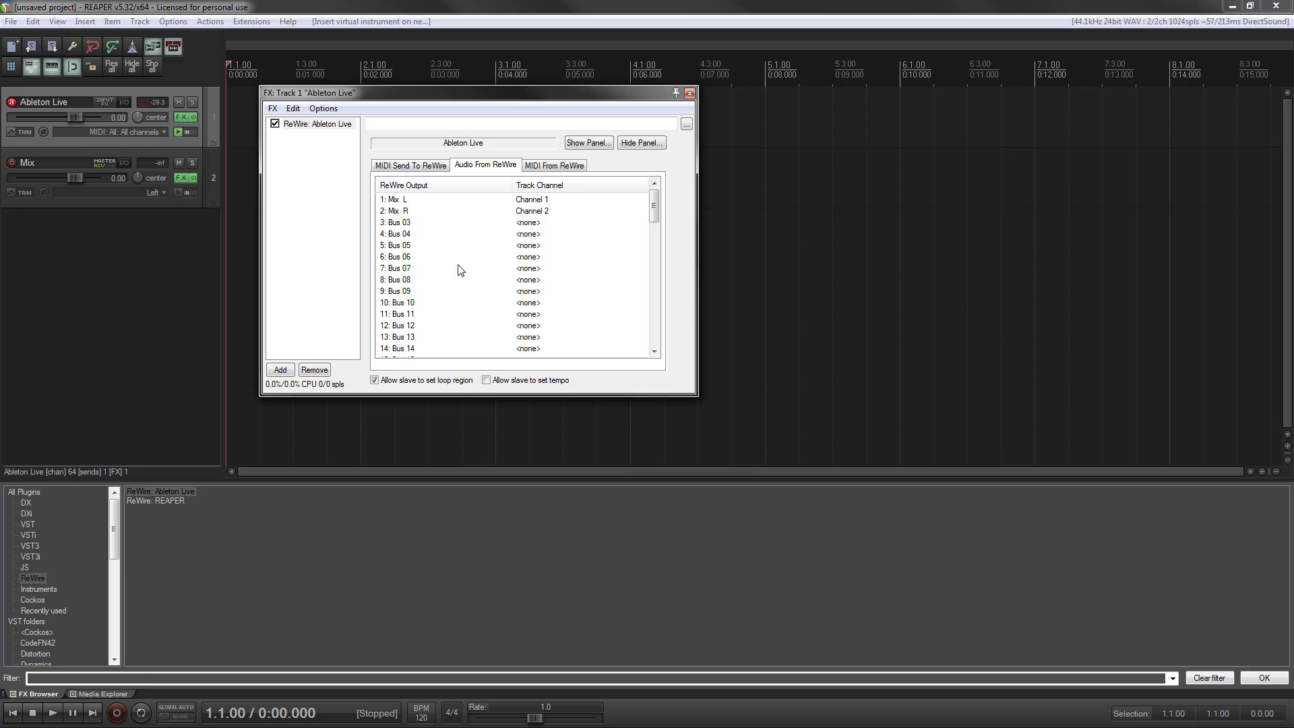
click(400, 200)
click(396, 211)
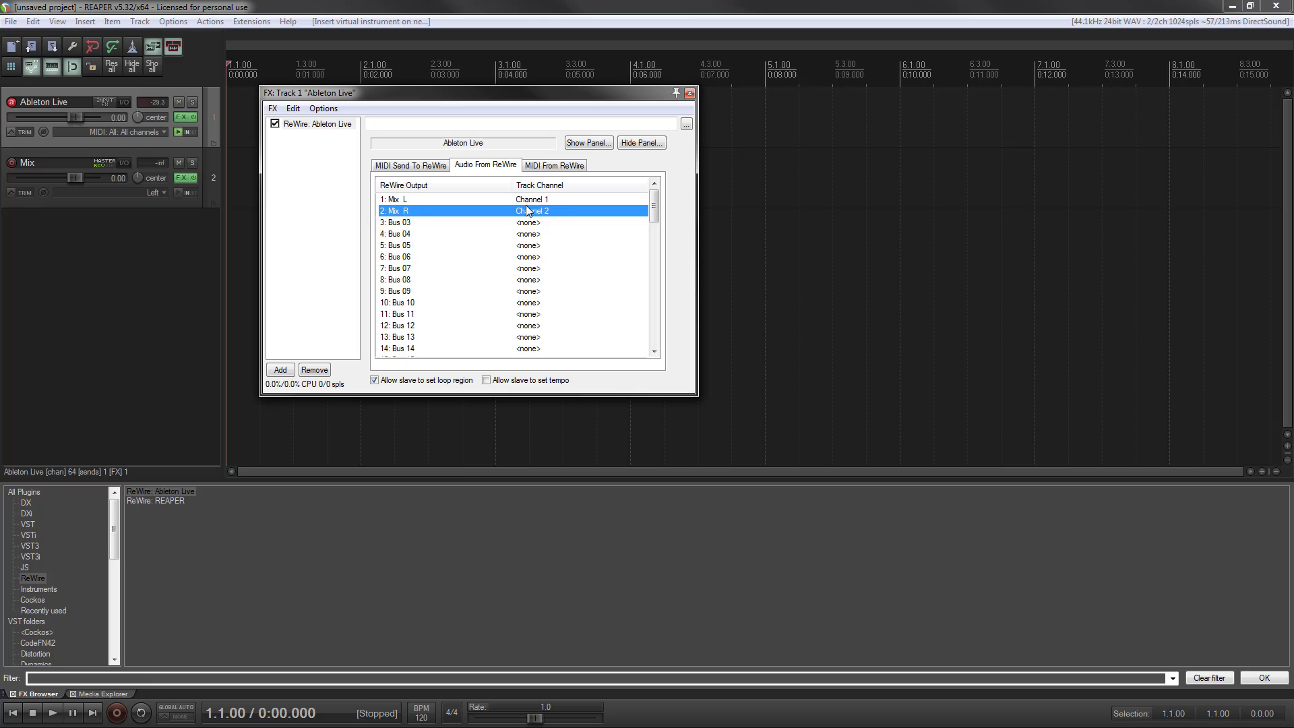
click(88, 157)
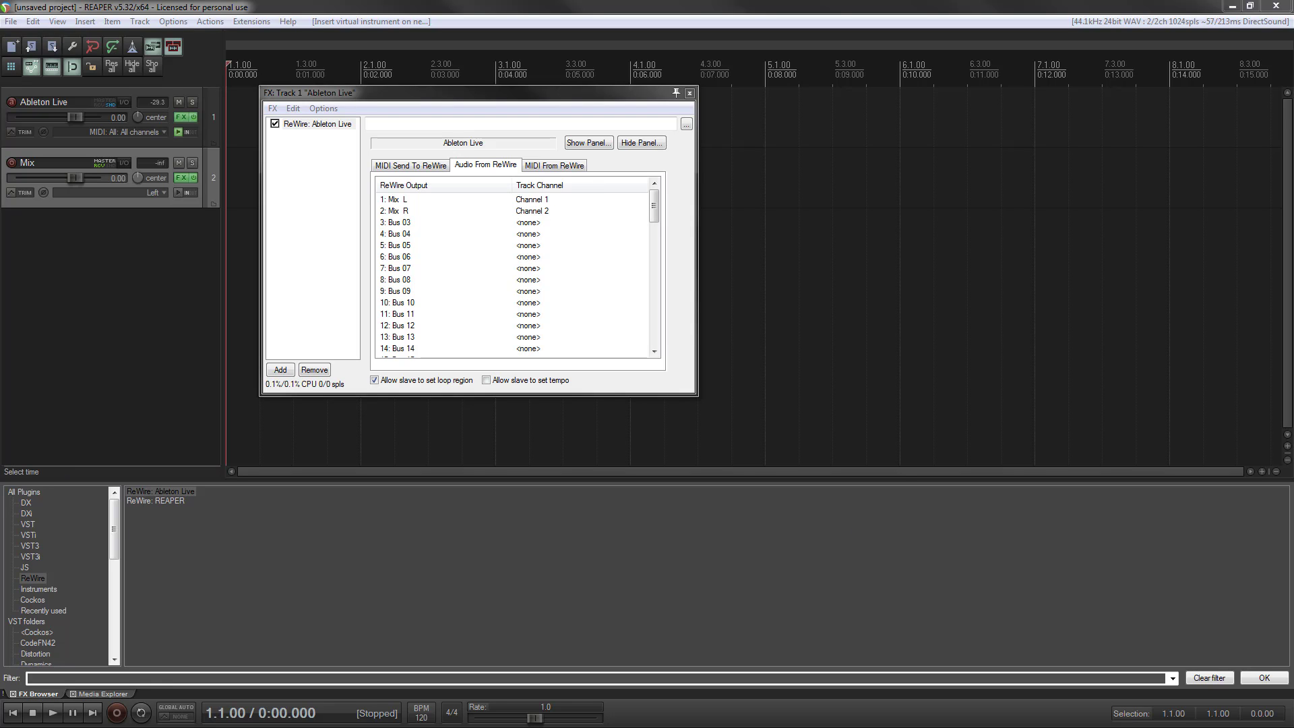
In Ableton, load A (Picasso 808).wav from the 808s folder onto MIDI track 1
key(alt+Tab)
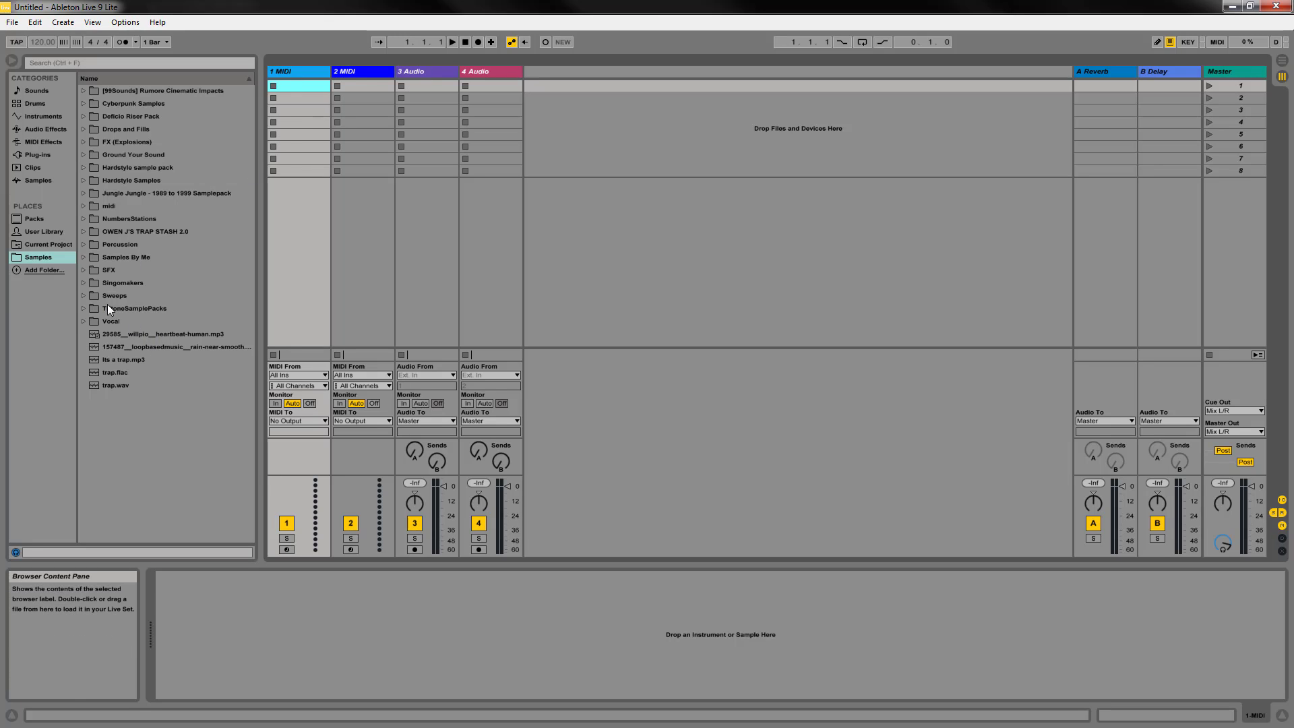
click(83, 232)
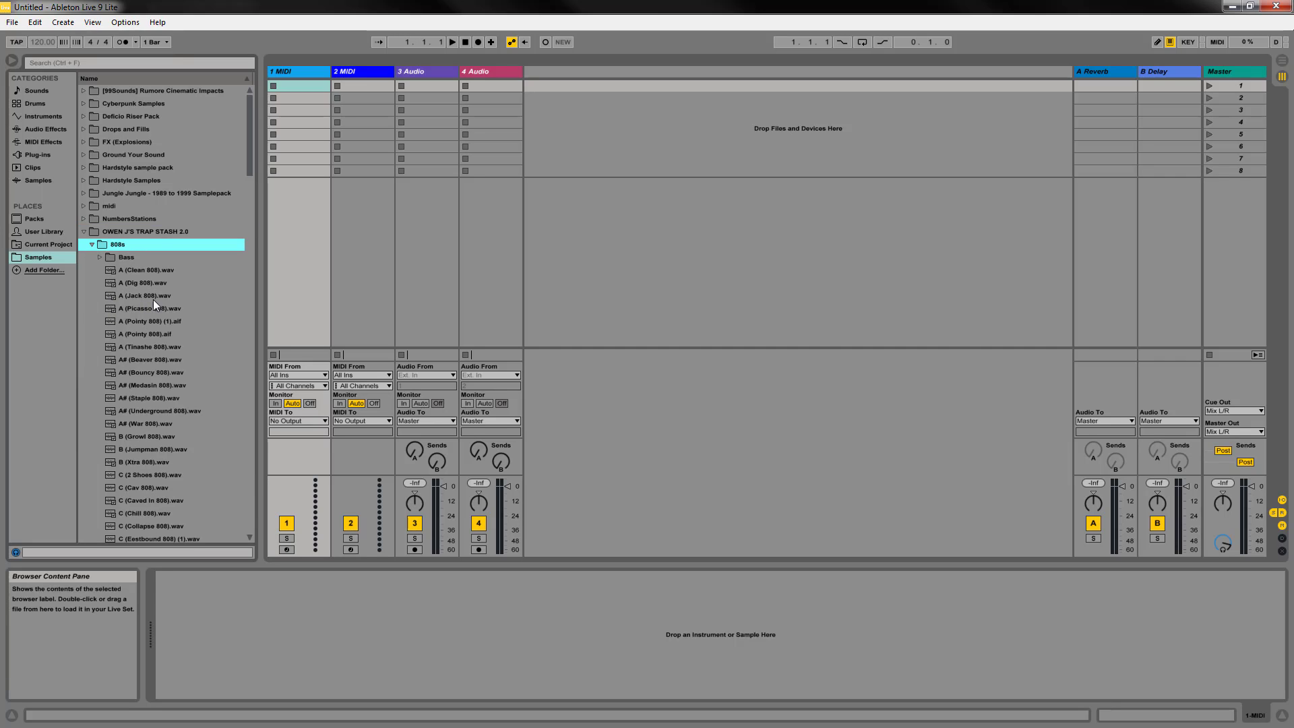
click(140, 308)
drag(135, 309, 382, 634)
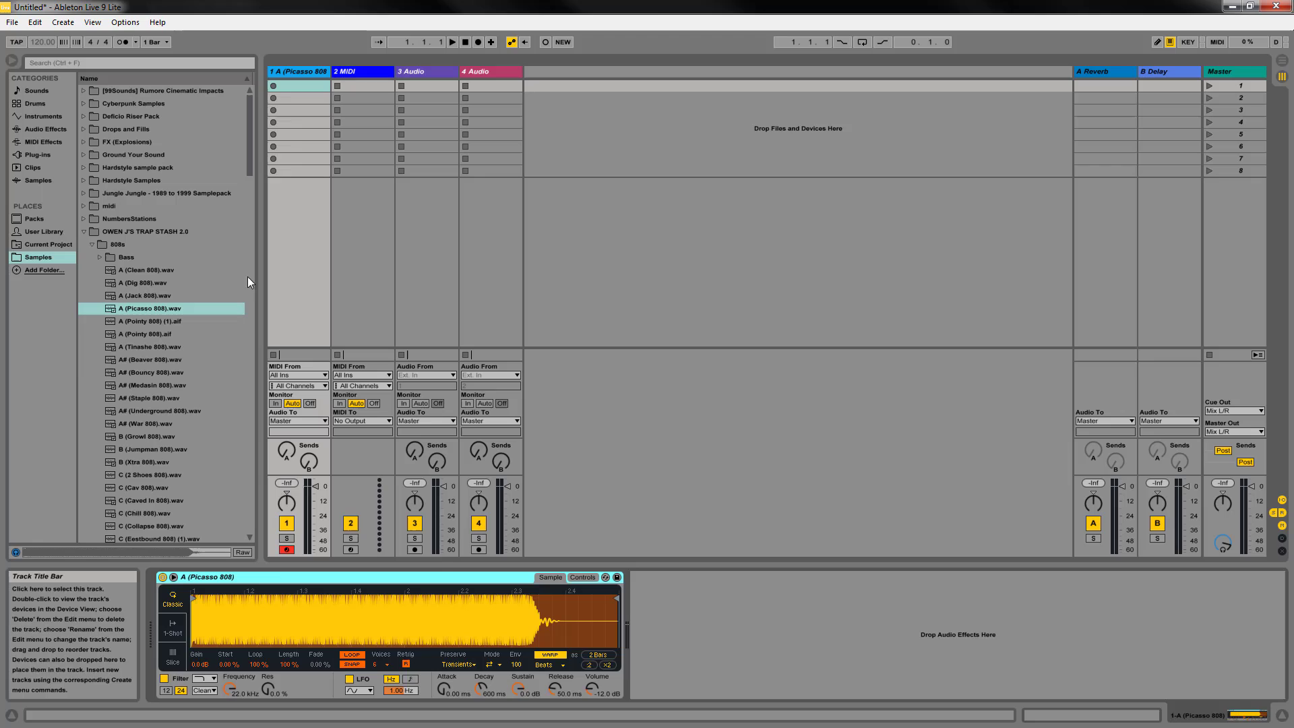
Load Bamboo Snare.wav from Snares_Claps > Snares onto the second MIDI track
click(92, 243)
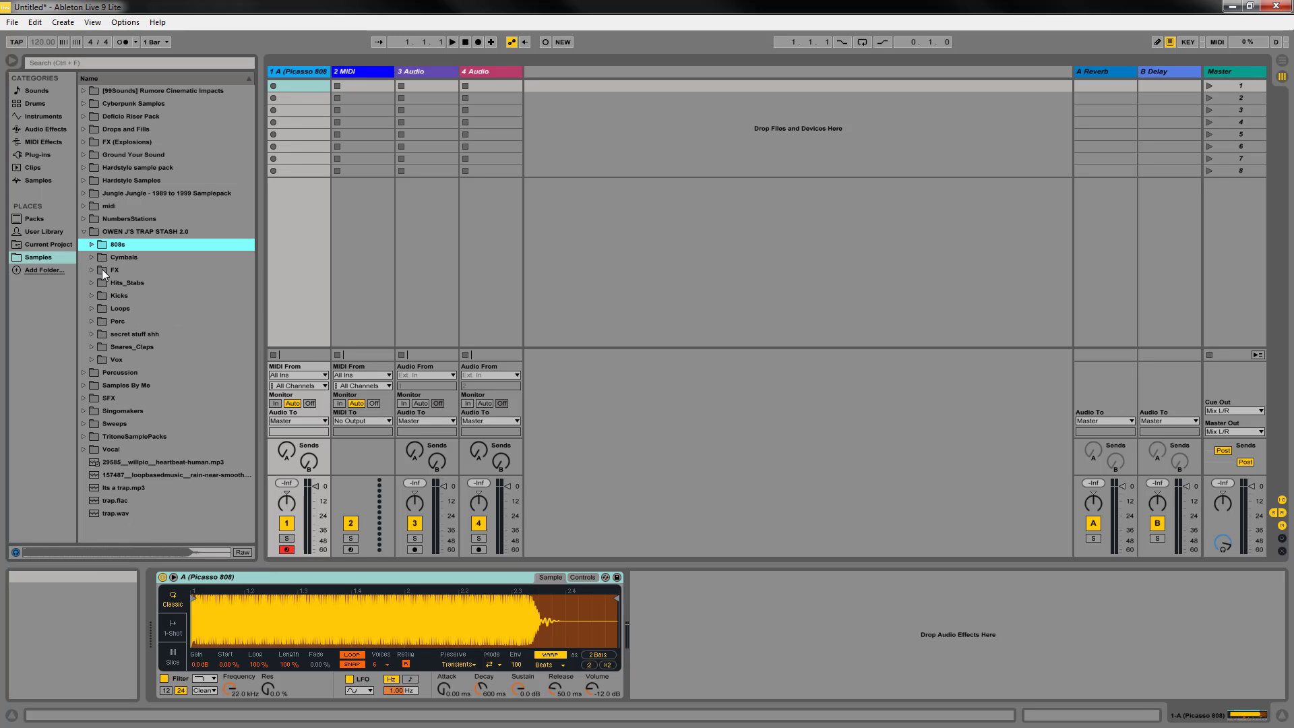
click(93, 347)
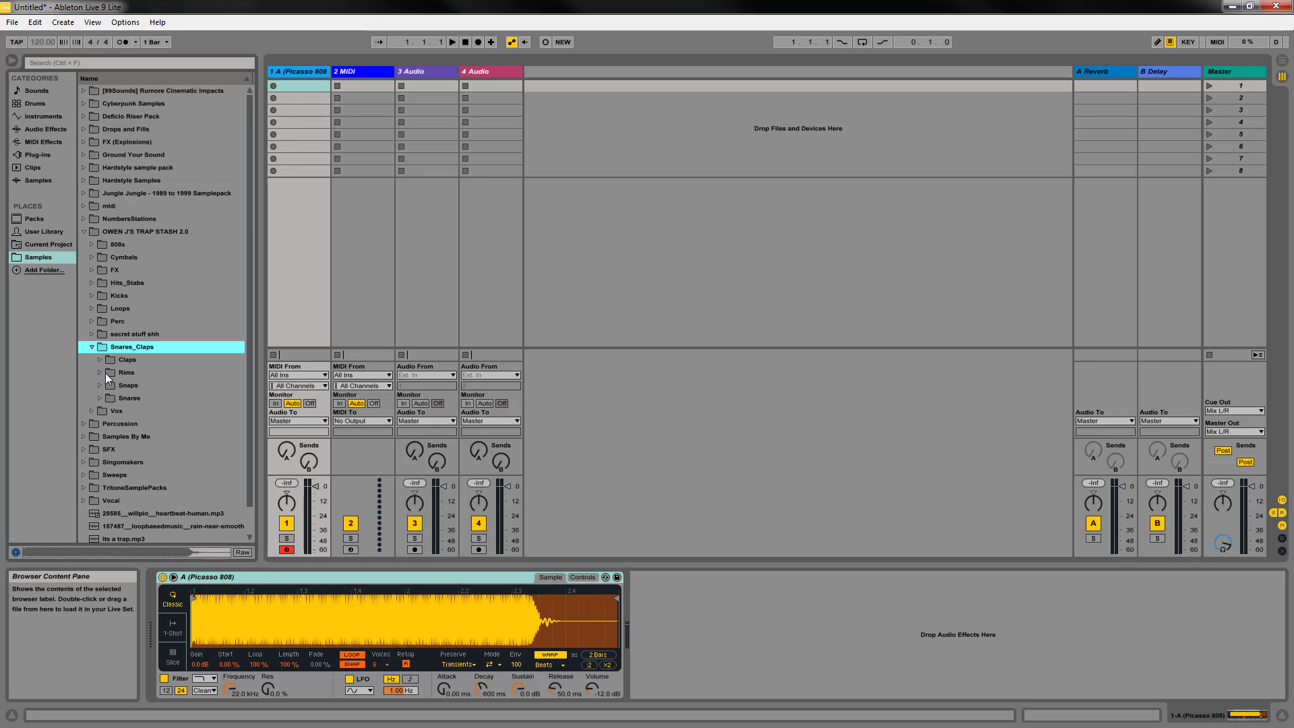
click(100, 397)
click(153, 436)
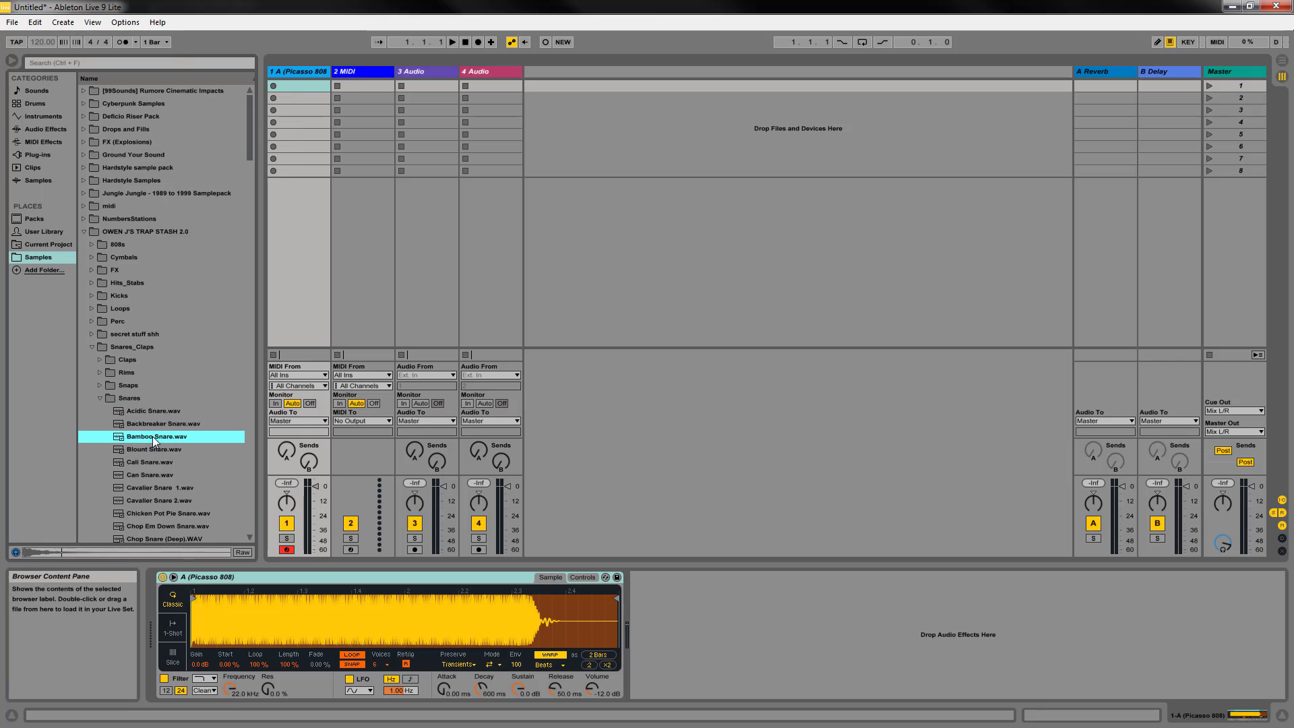
click(339, 85)
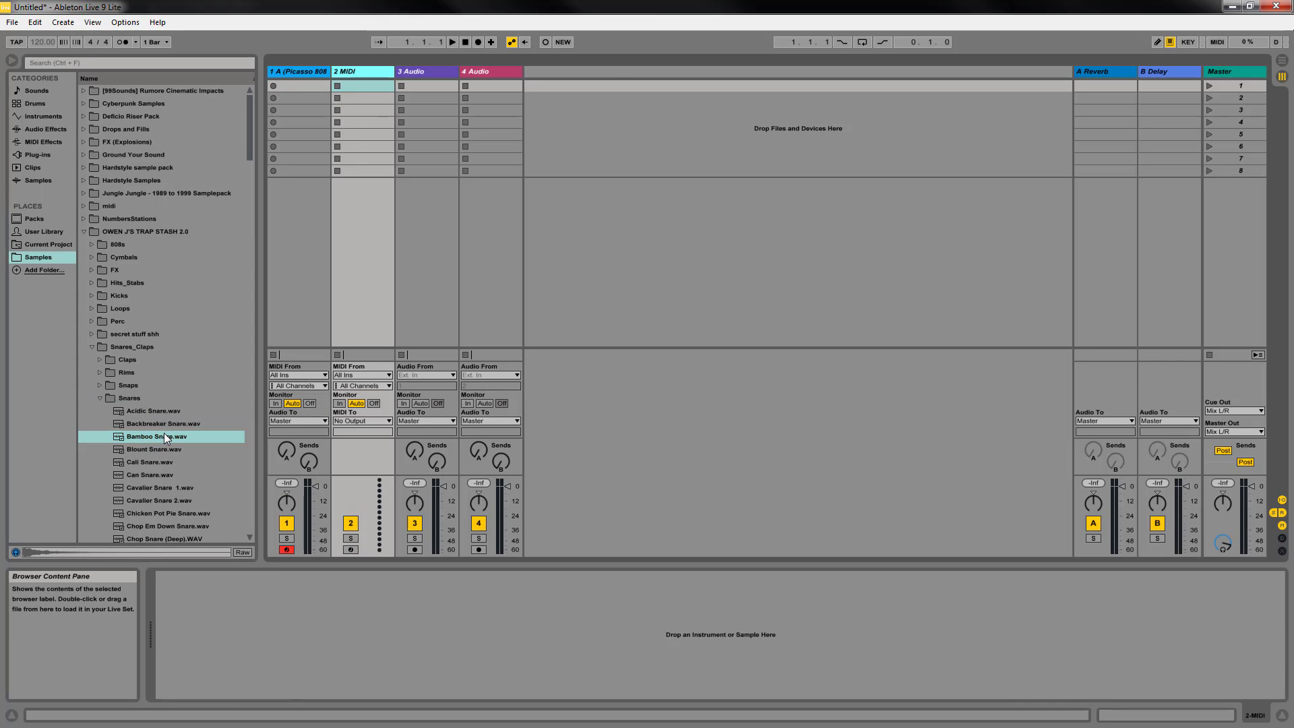
drag(166, 439, 368, 627)
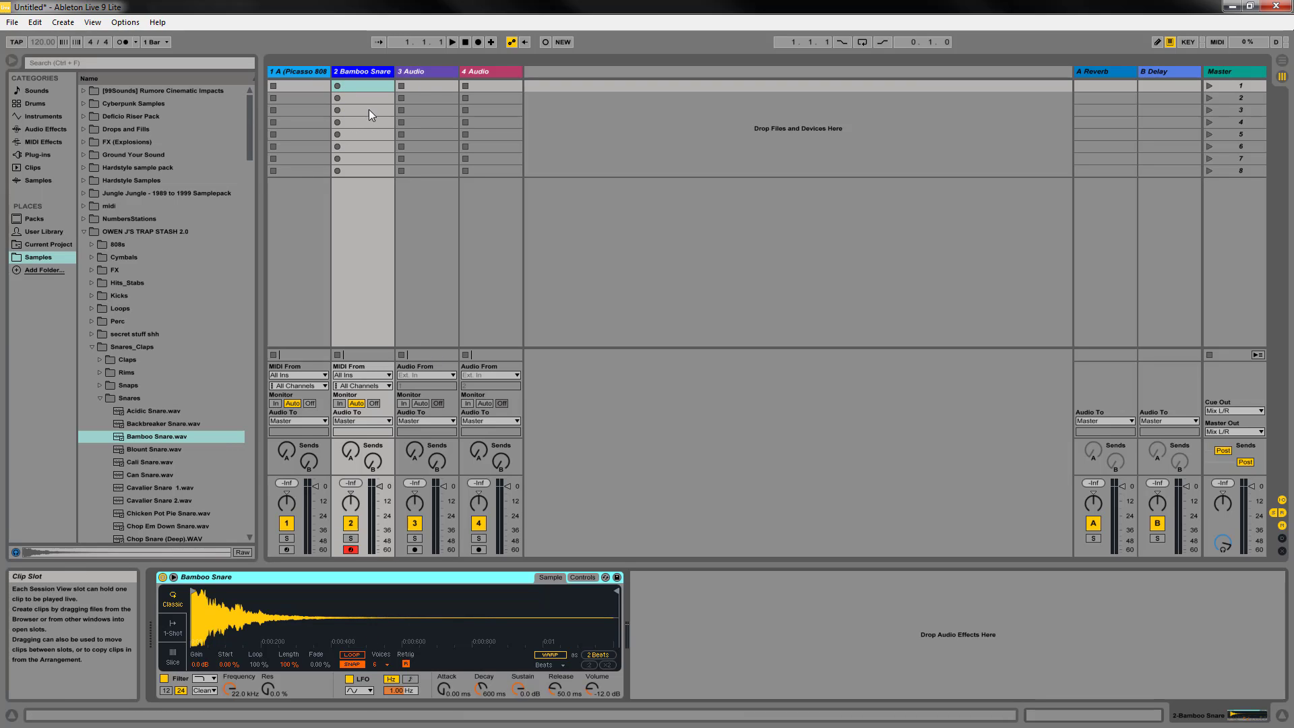
Back in REAPER, verify ReWire MIDI channels 1 and 2 reach Picasso 808 and Bamboo Snare
click(1231, 7)
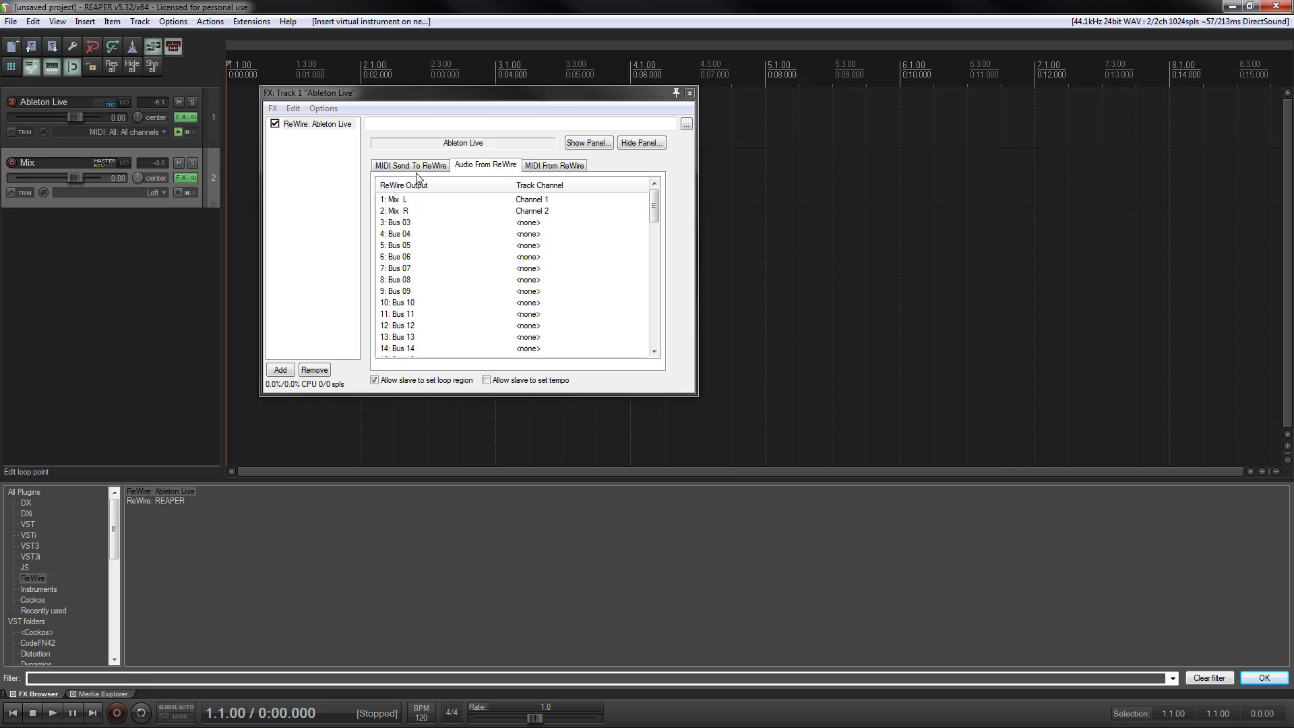
click(416, 167)
click(428, 201)
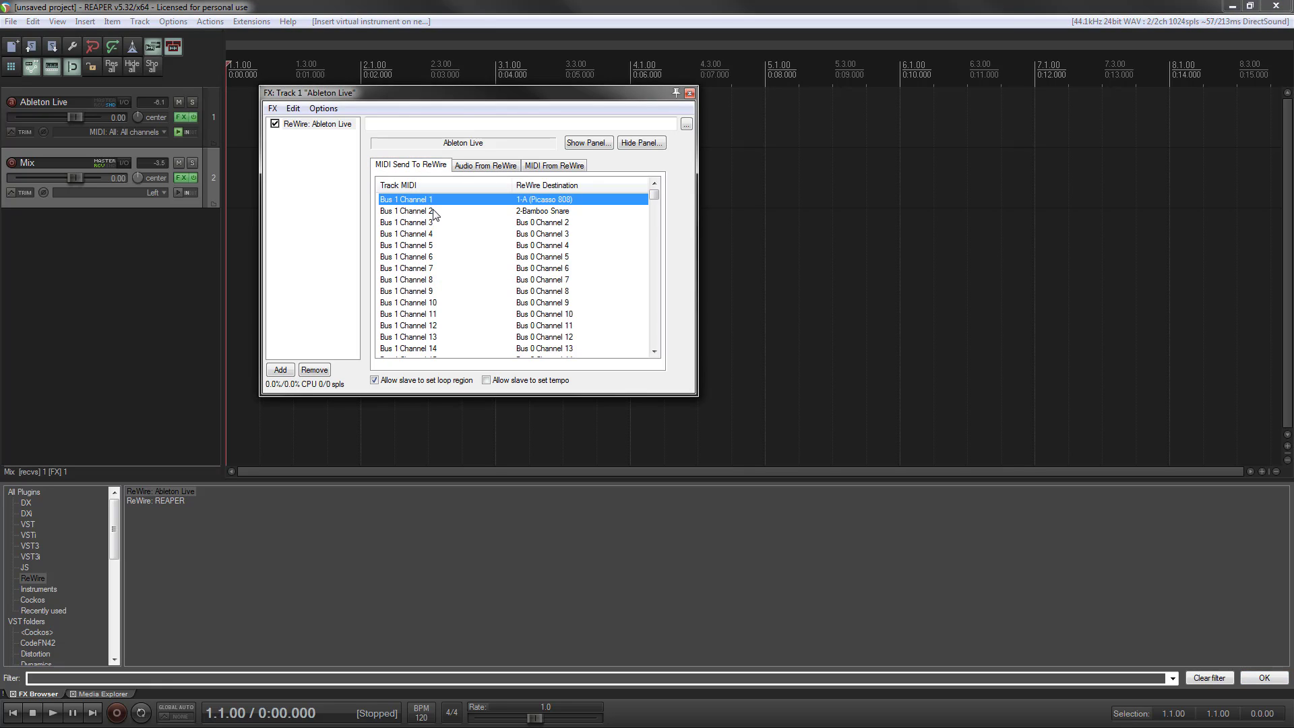
click(430, 213)
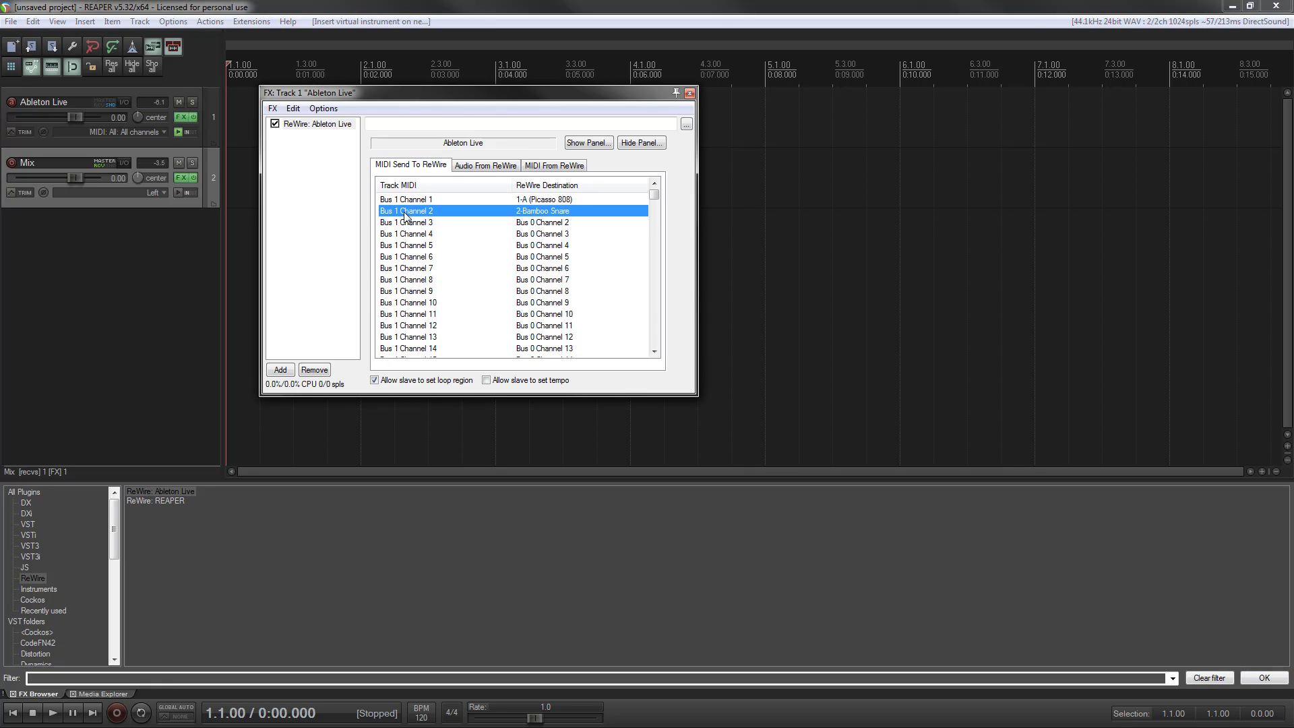
key(Up)
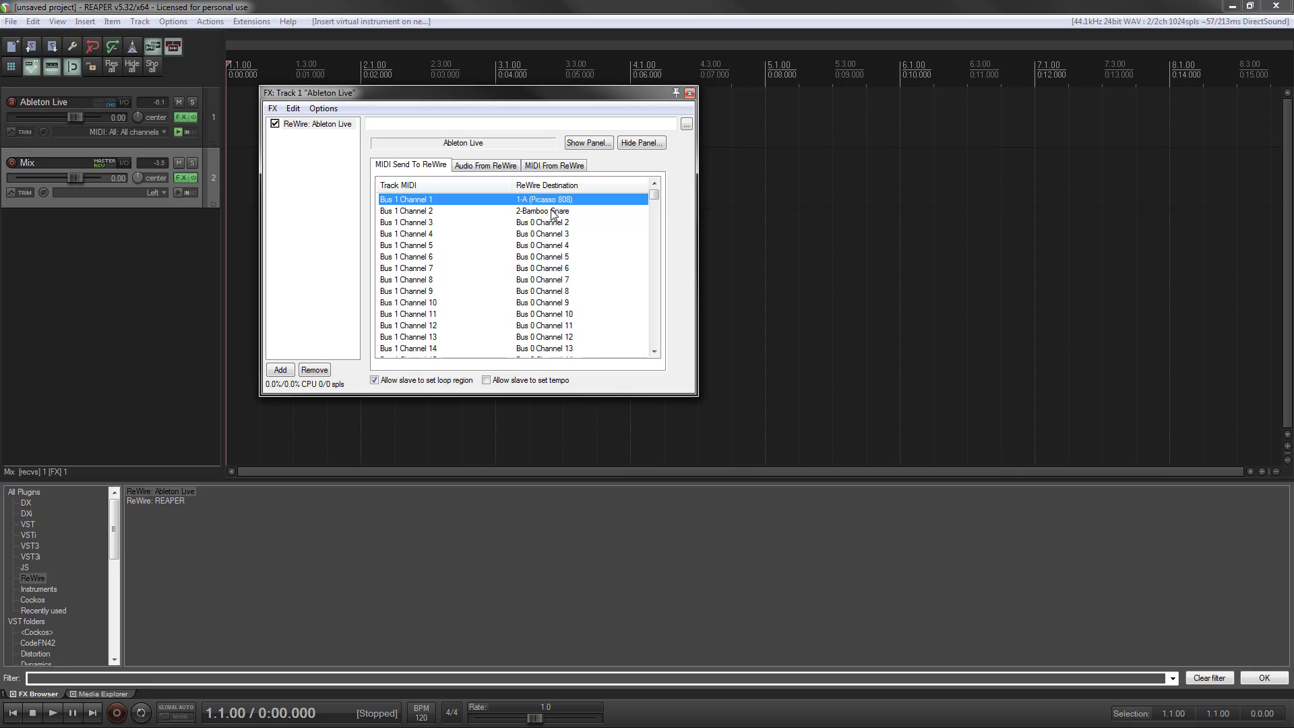
click(552, 213)
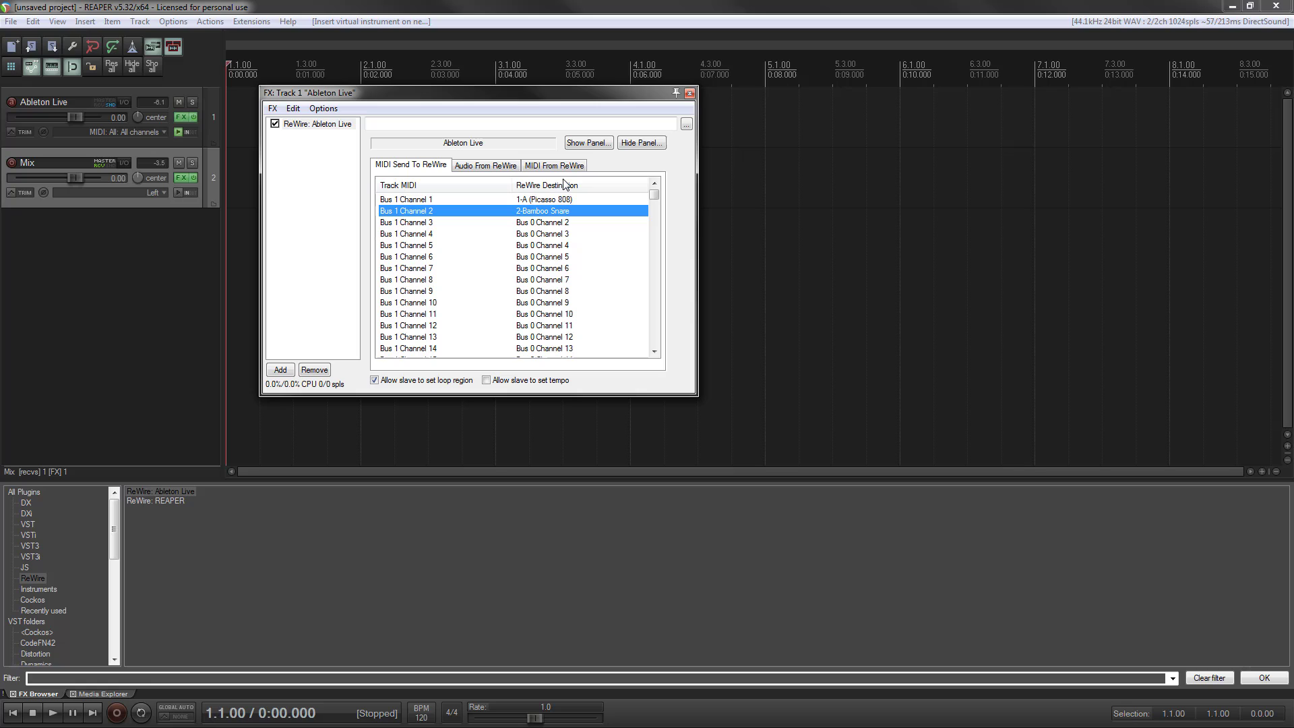
Rename the Ableton Live track to 'Ableton Master'
drag(561, 93, 1129, 68)
click(175, 242)
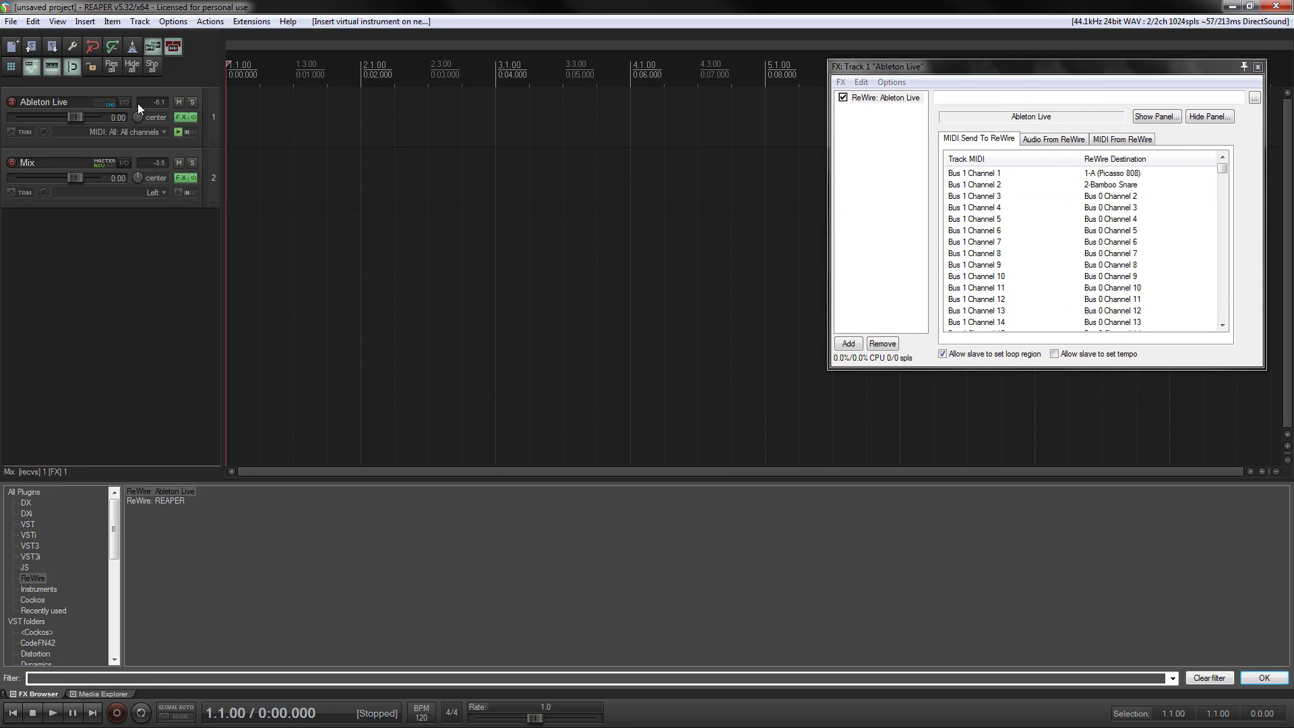
click(250, 117)
double_click(74, 101)
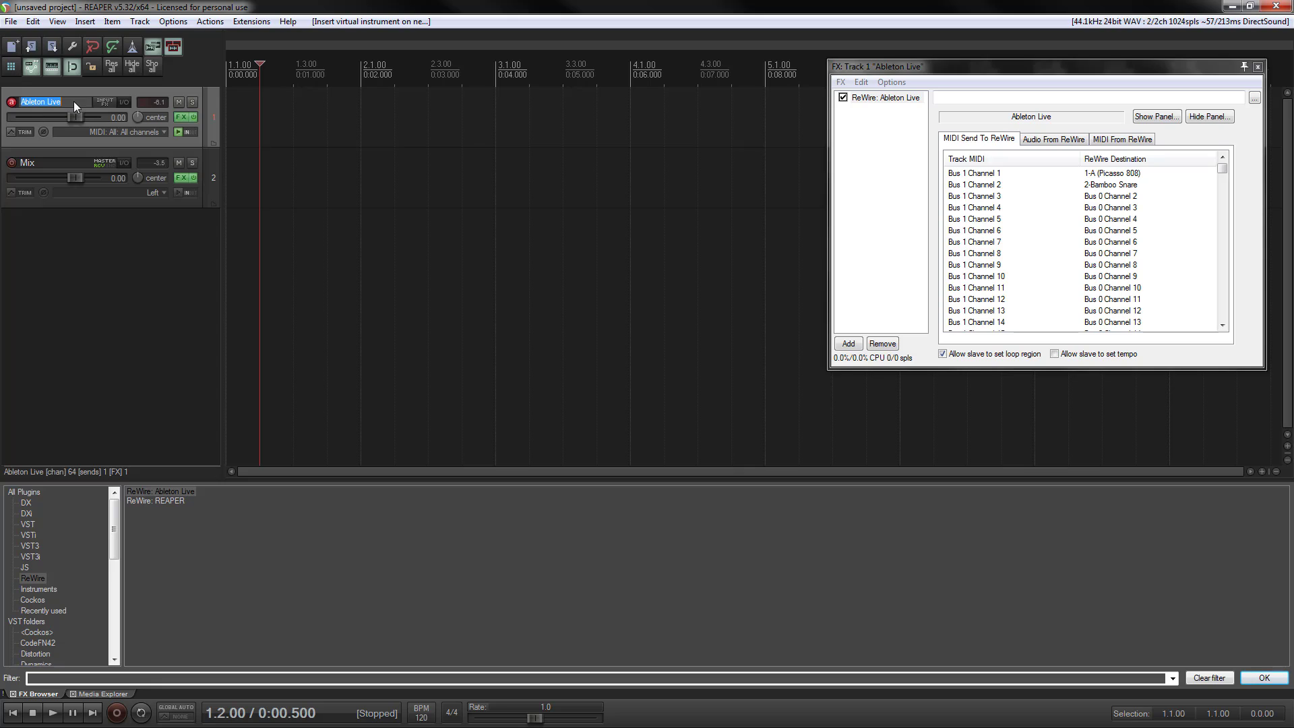
text(Ableton)
text(ster)
Confirm the track name and draw an empty MIDI item on Ableton Master, opening it in the MIDI editor
key(Return)
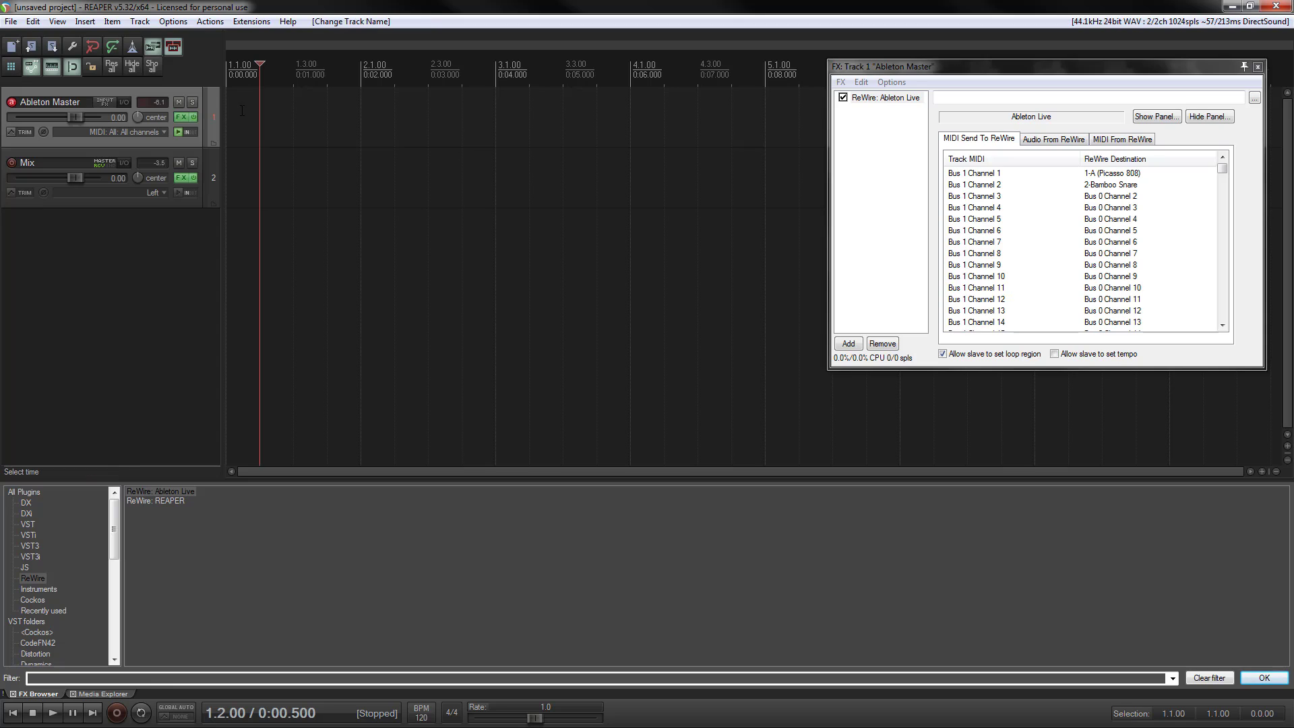
drag(242, 110, 293, 112)
double_click(268, 112)
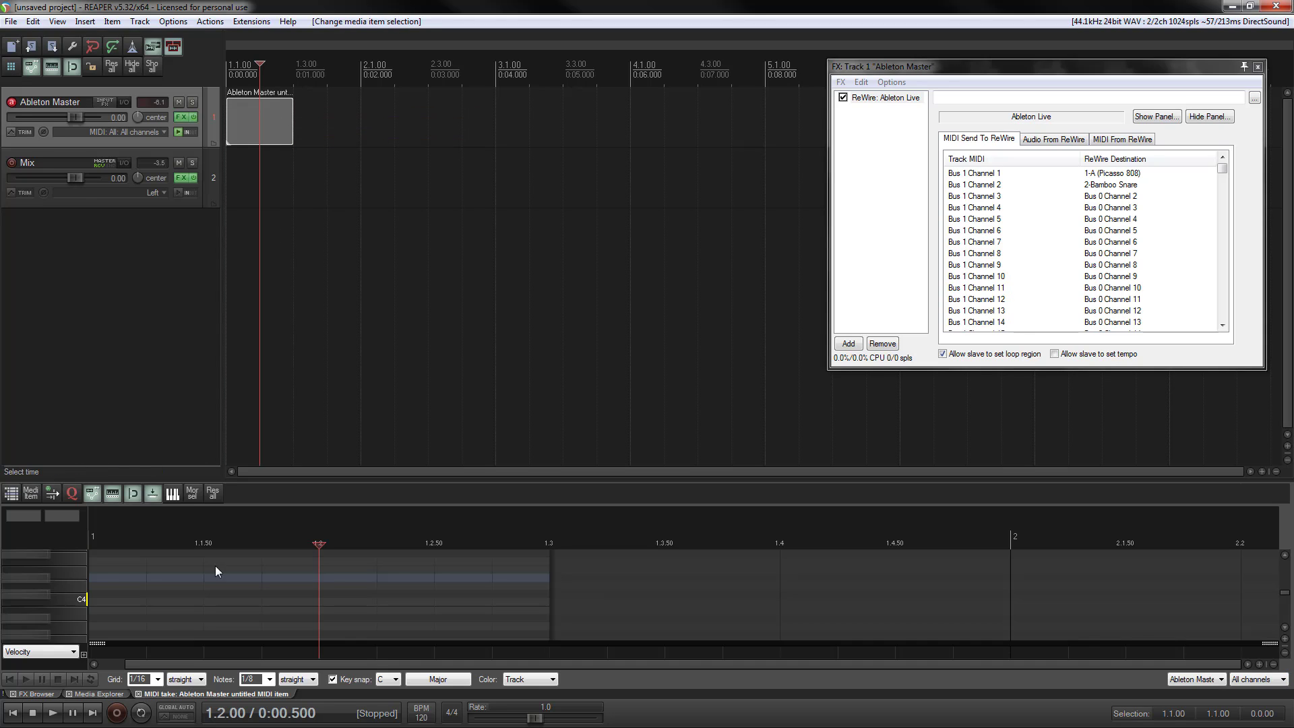
Audition C4, switch note editing to Channel 2, then audition G4
click(68, 597)
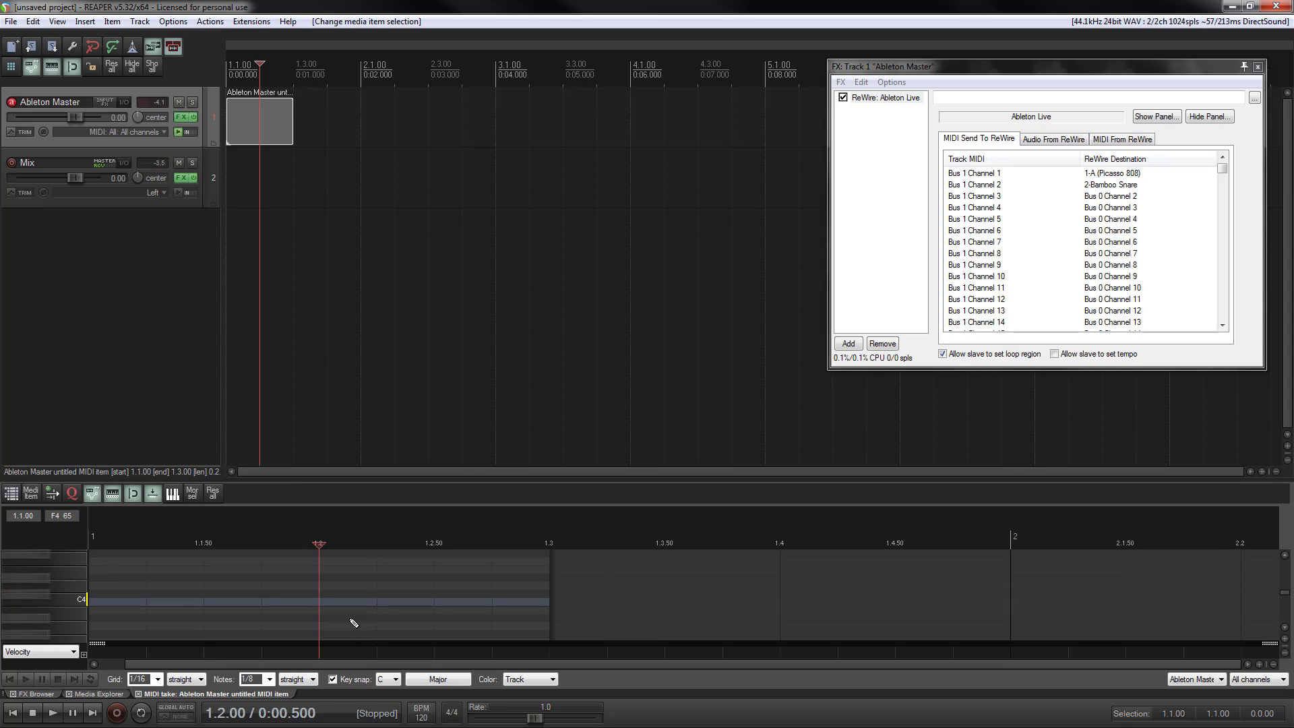
click(1270, 679)
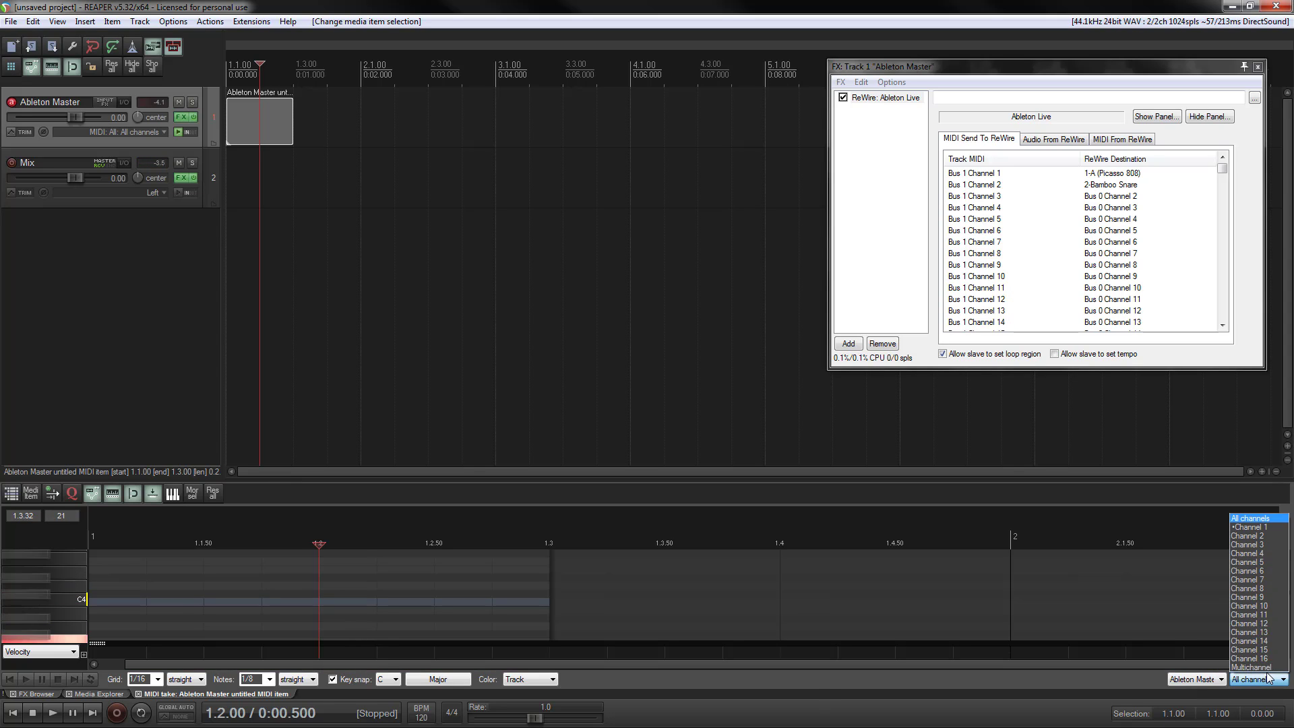
click(1251, 536)
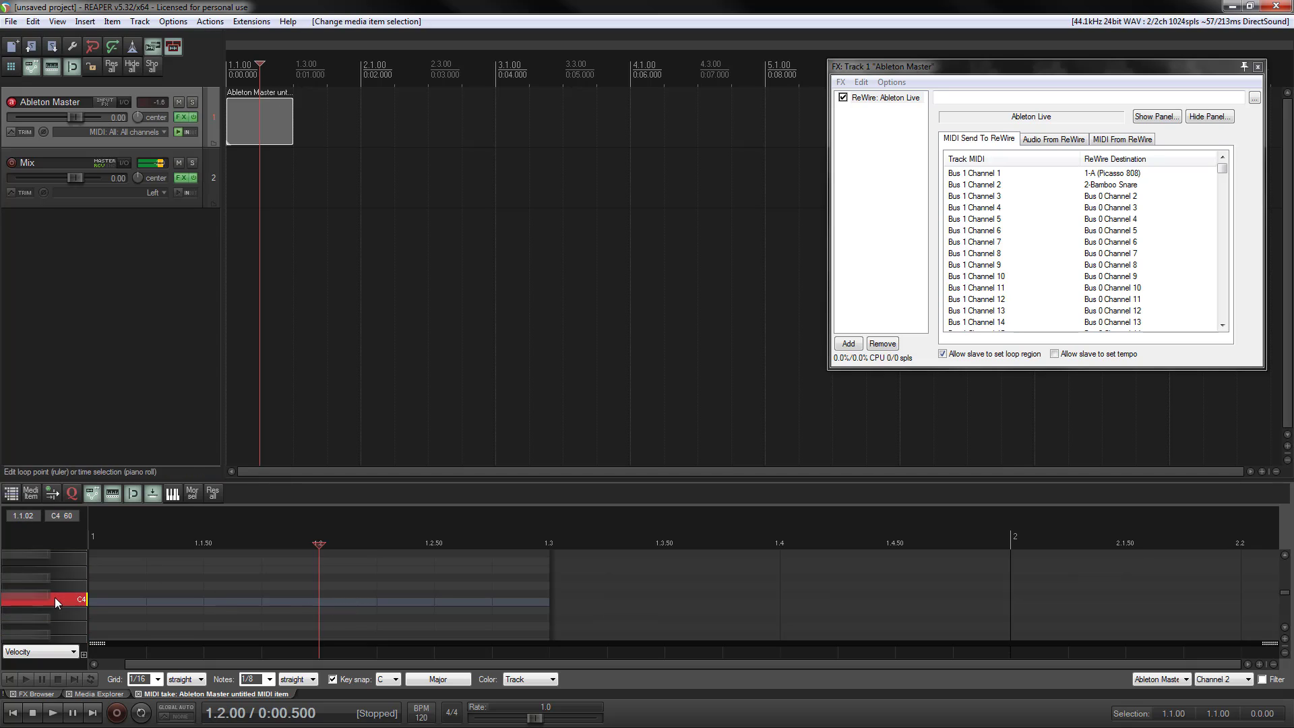
click(70, 560)
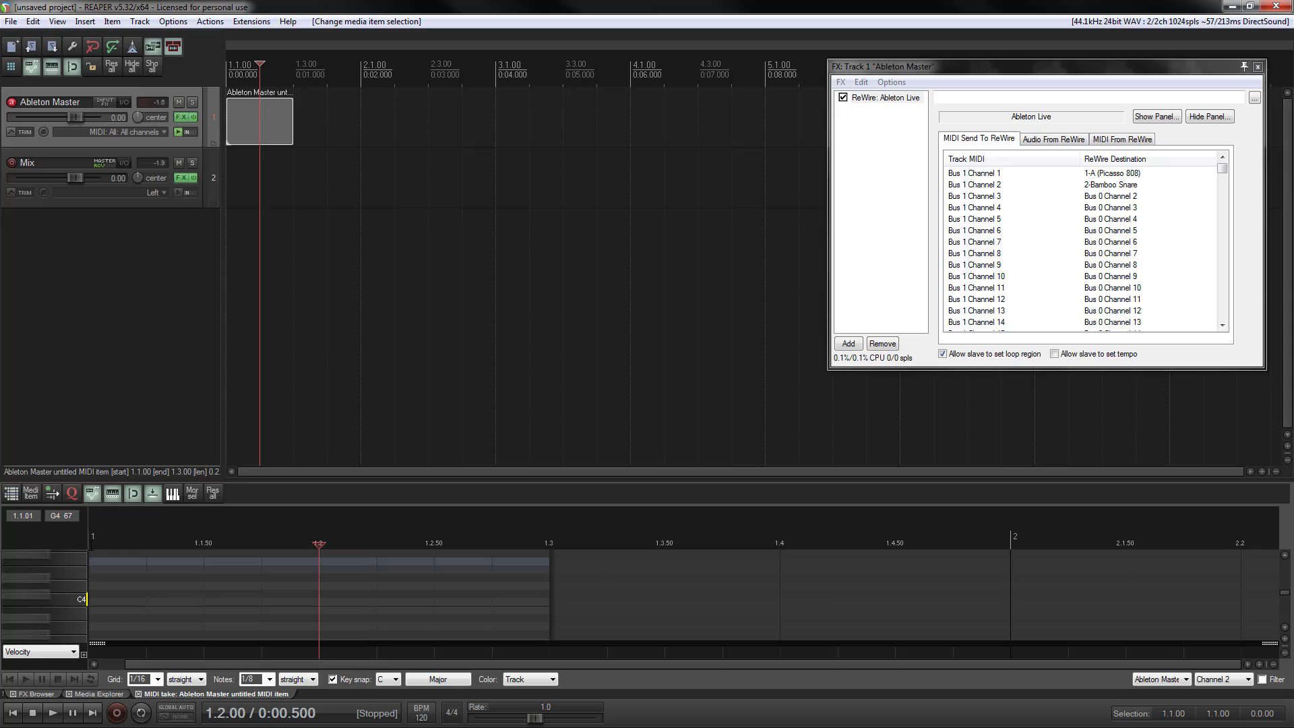
right_click(82, 253)
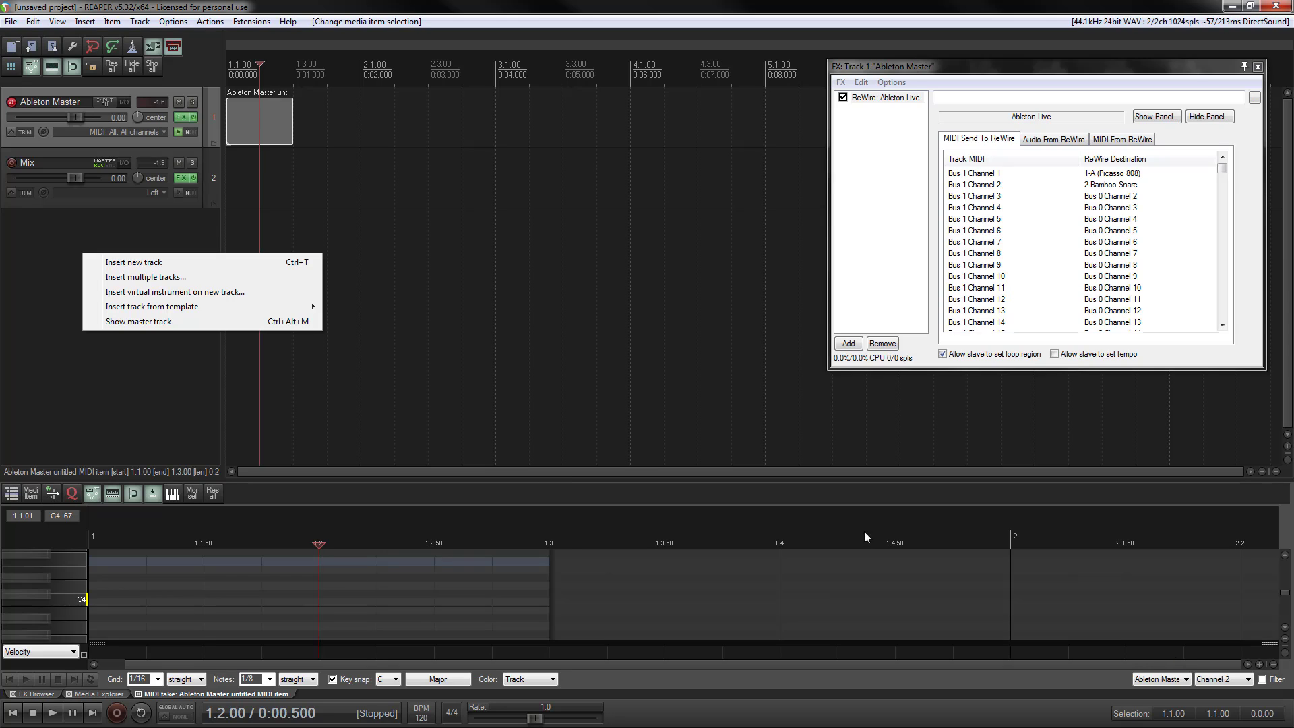
Insert two new tracks between Ableton Master and Mix
click(185, 277)
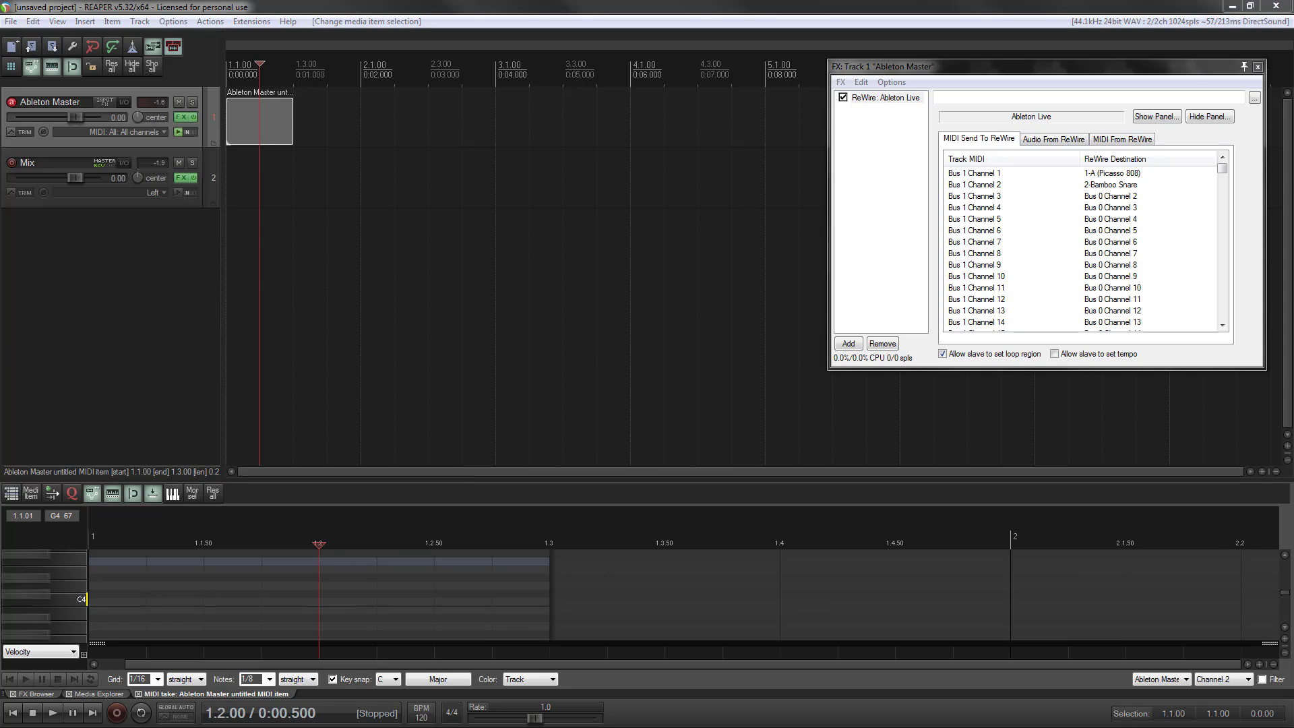
key(Return)
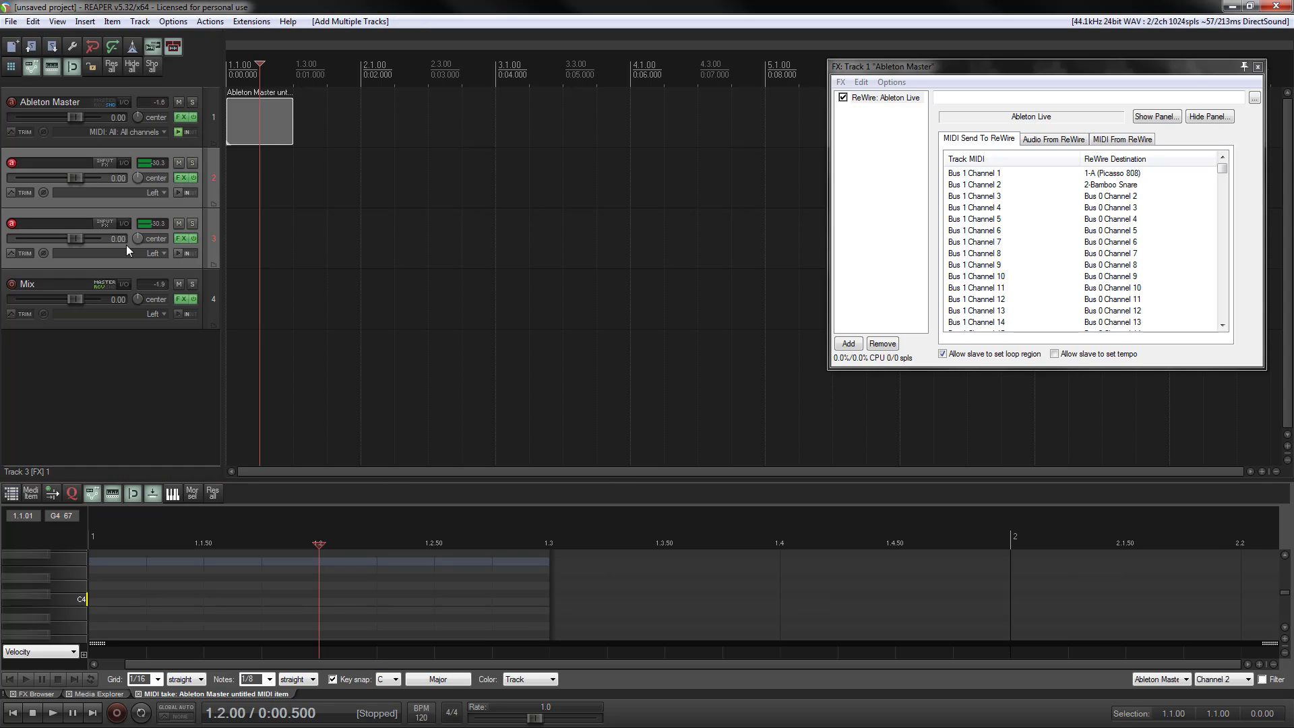
click(159, 195)
Set both new tracks' record input to Input: None, leaving the Mix track unchanged
click(232, 270)
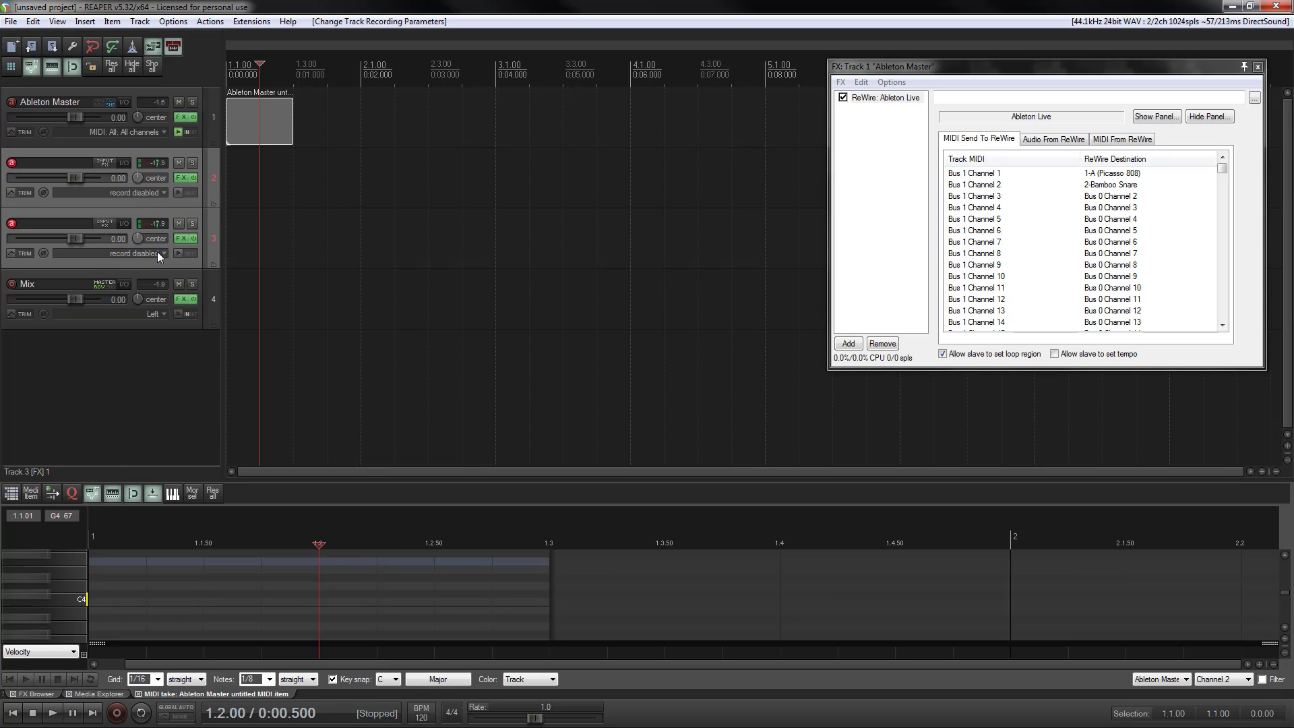
click(162, 314)
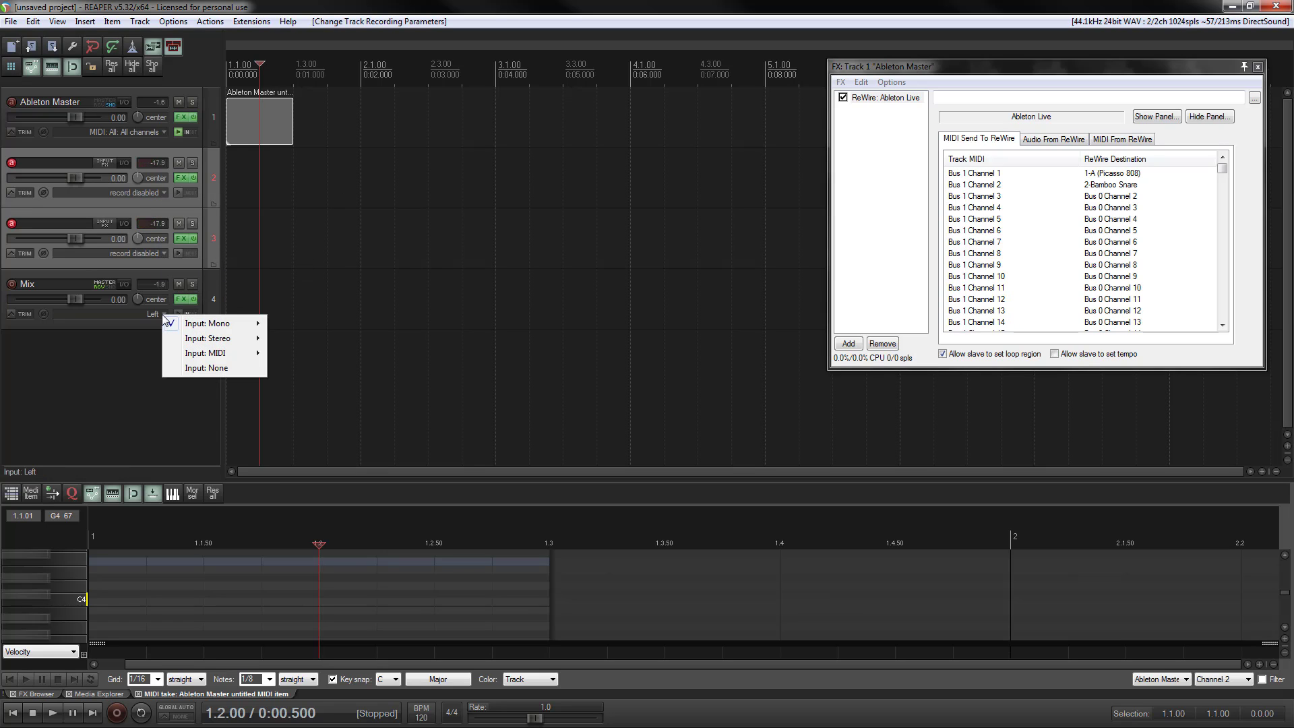
click(151, 317)
click(159, 316)
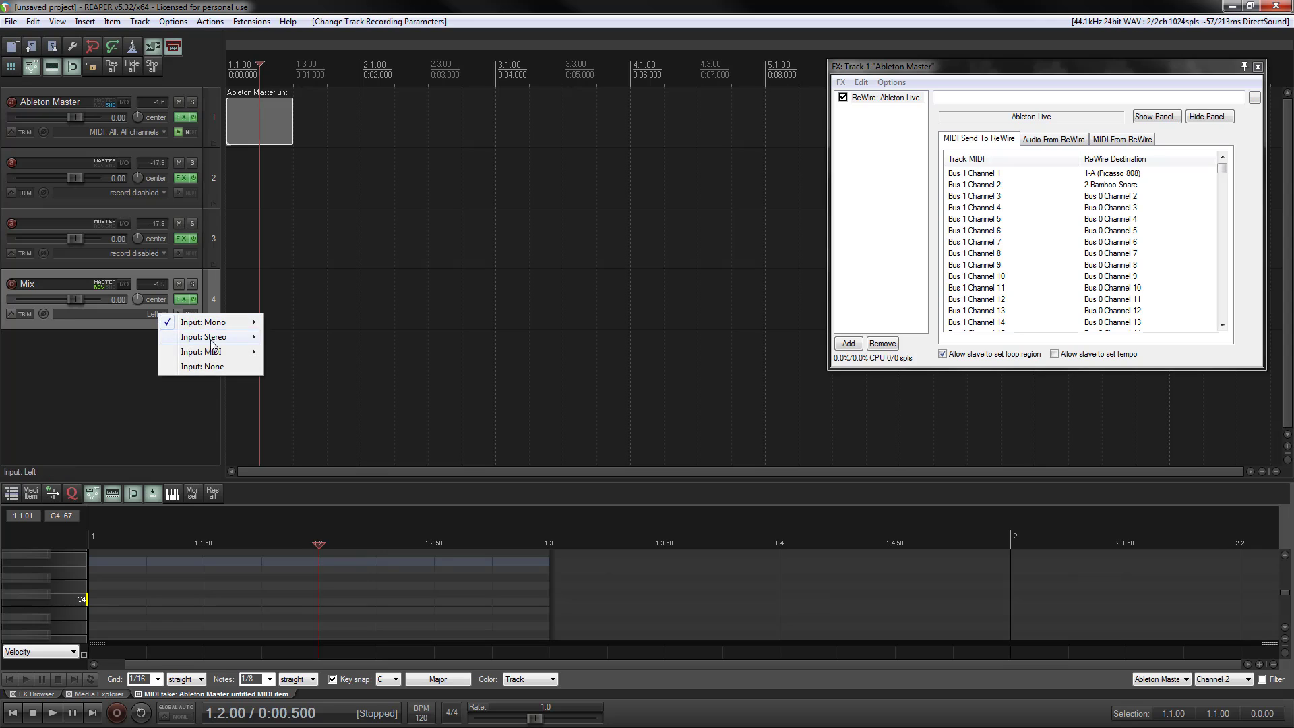
click(115, 313)
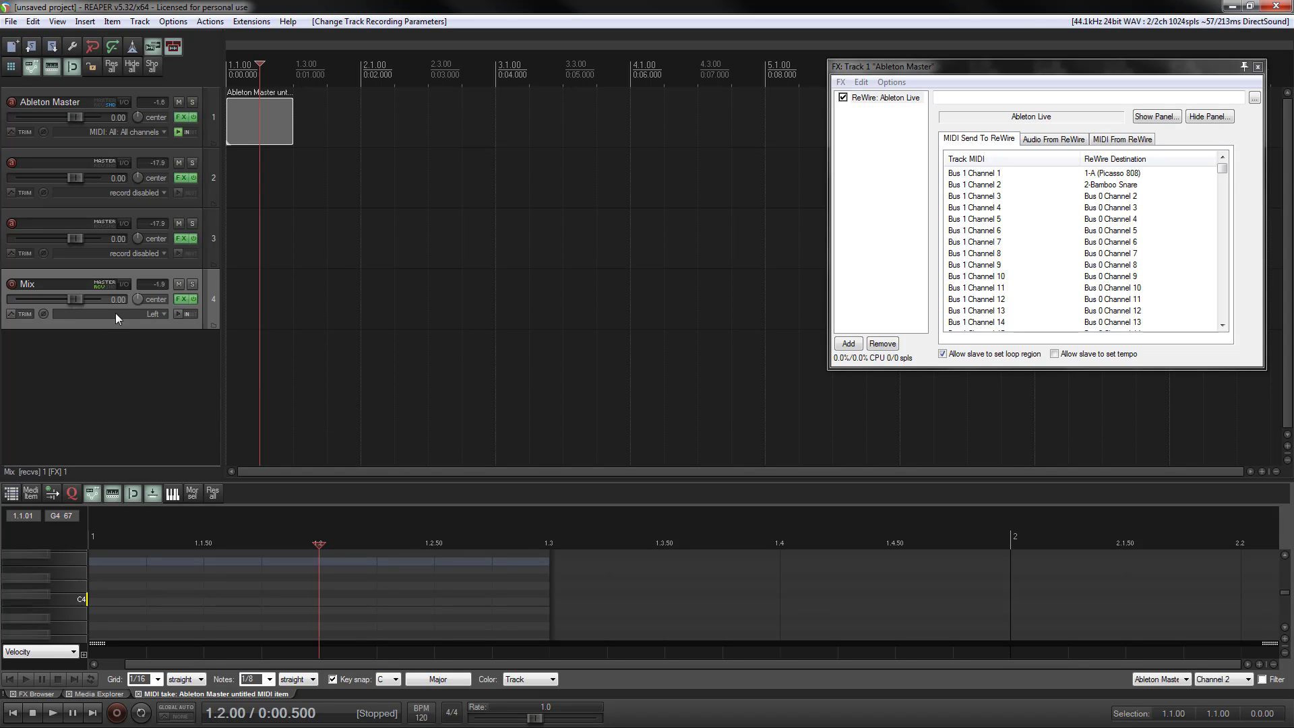
Name track 2 '808 - Midi' and start naming track 3 'Snare Midi'
click(195, 142)
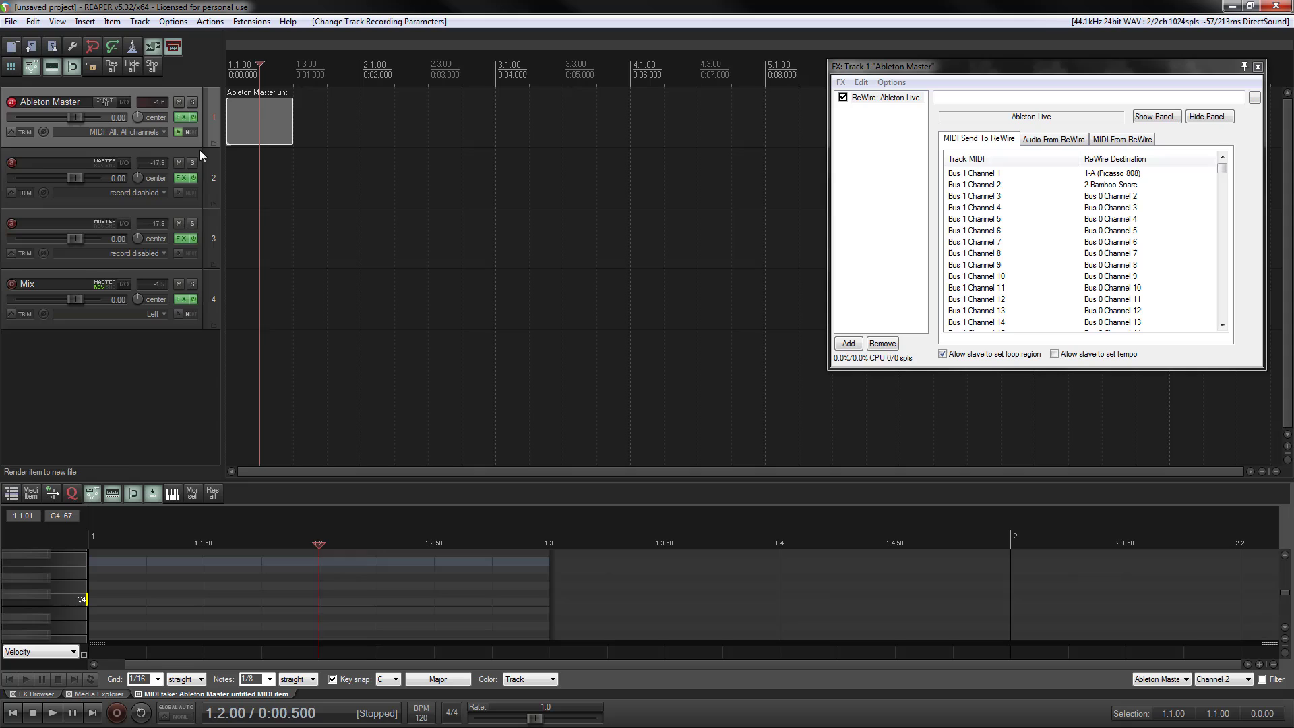
double_click(34, 164)
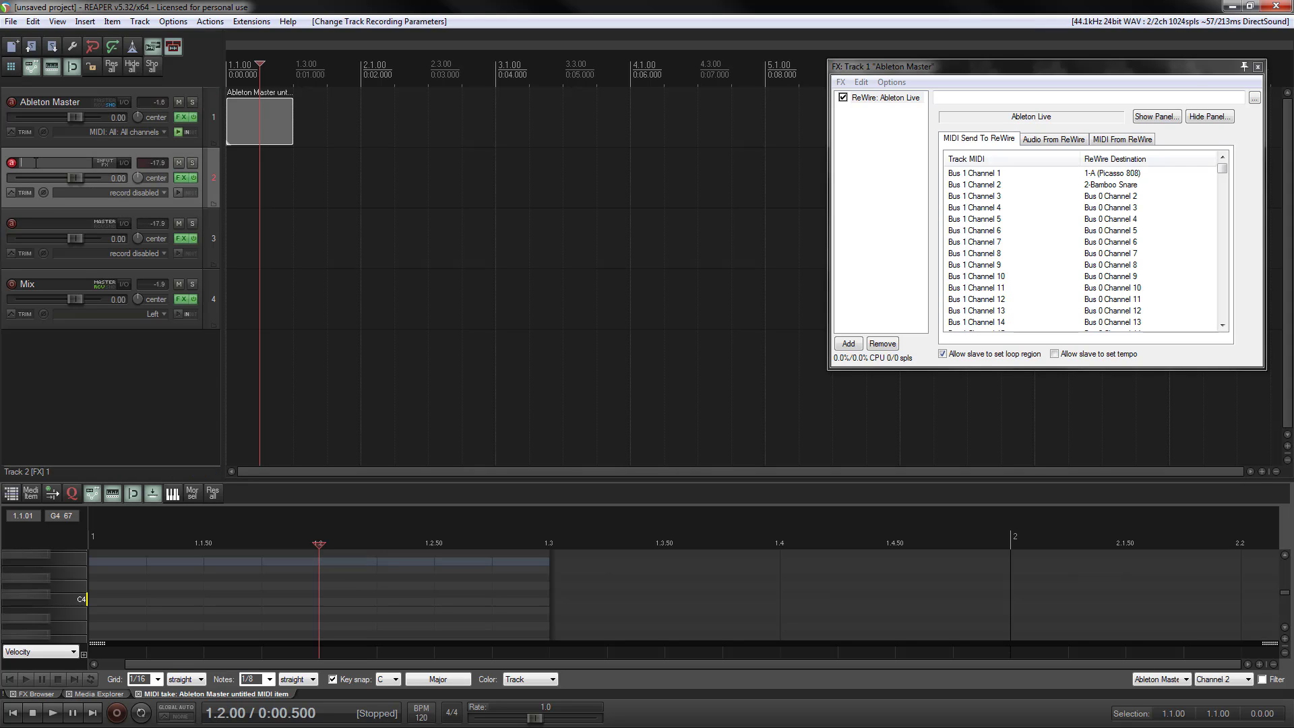
text(808 - Midi)
double_click(37, 222)
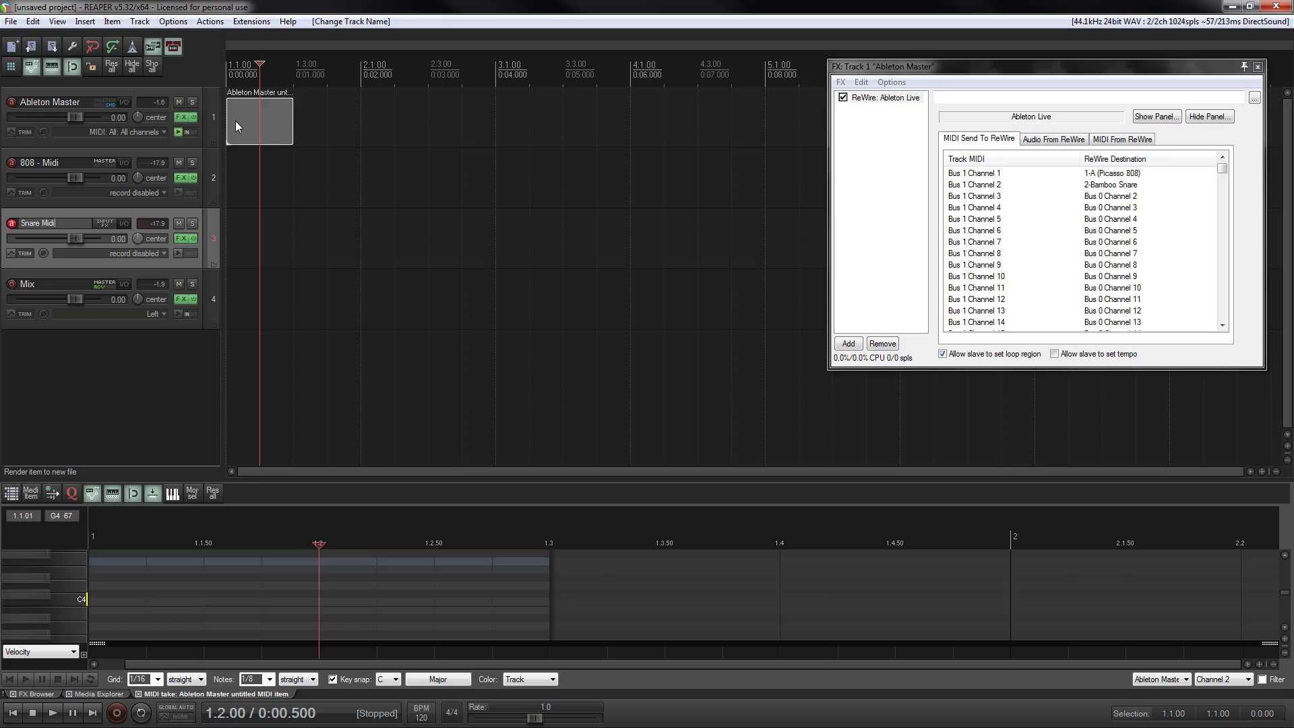
Copy the MIDI item onto the 808 - Midi and Snare Midi tracks
drag(236, 120, 256, 239)
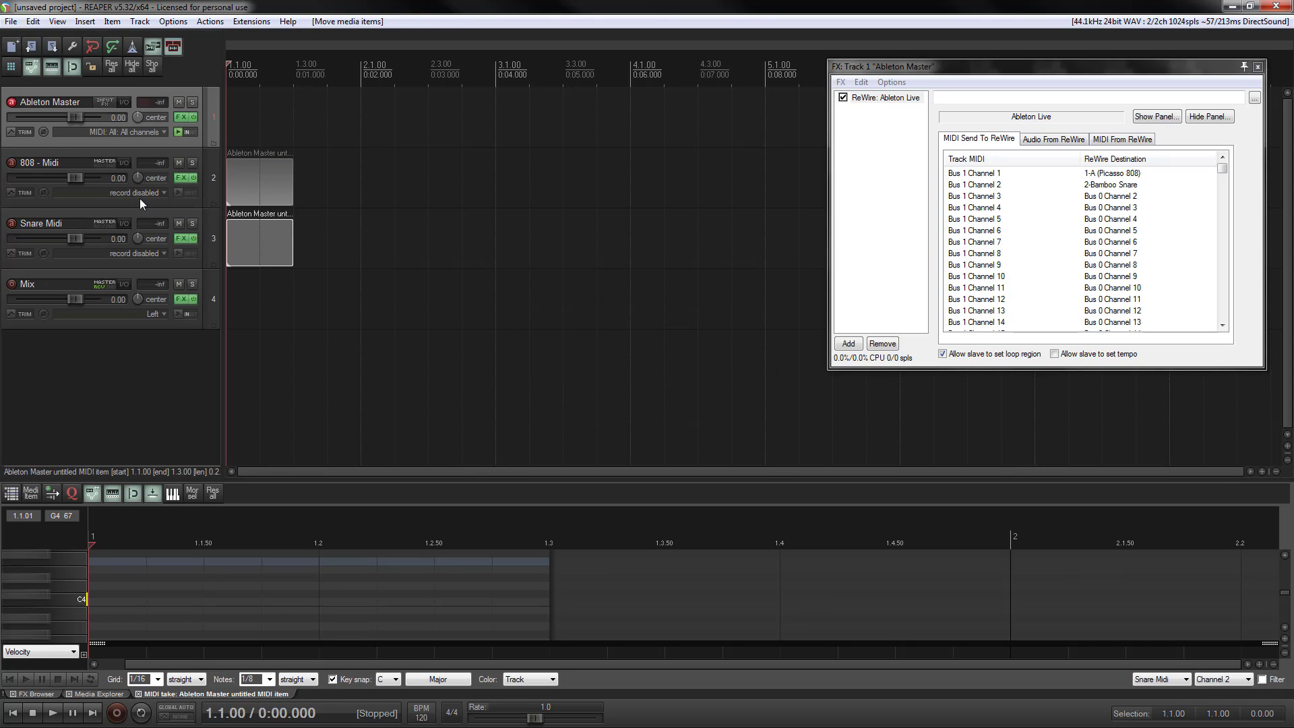
click(46, 203)
double_click(223, 172)
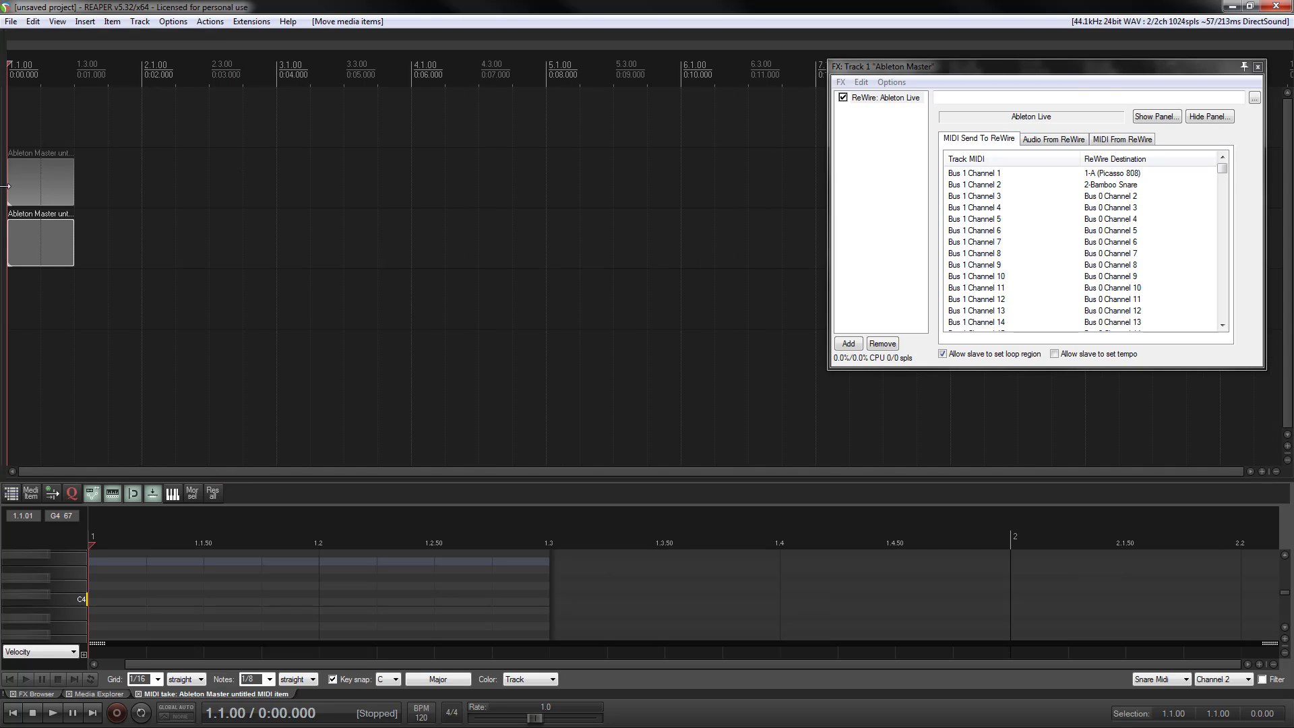
drag(6, 157, 183, 164)
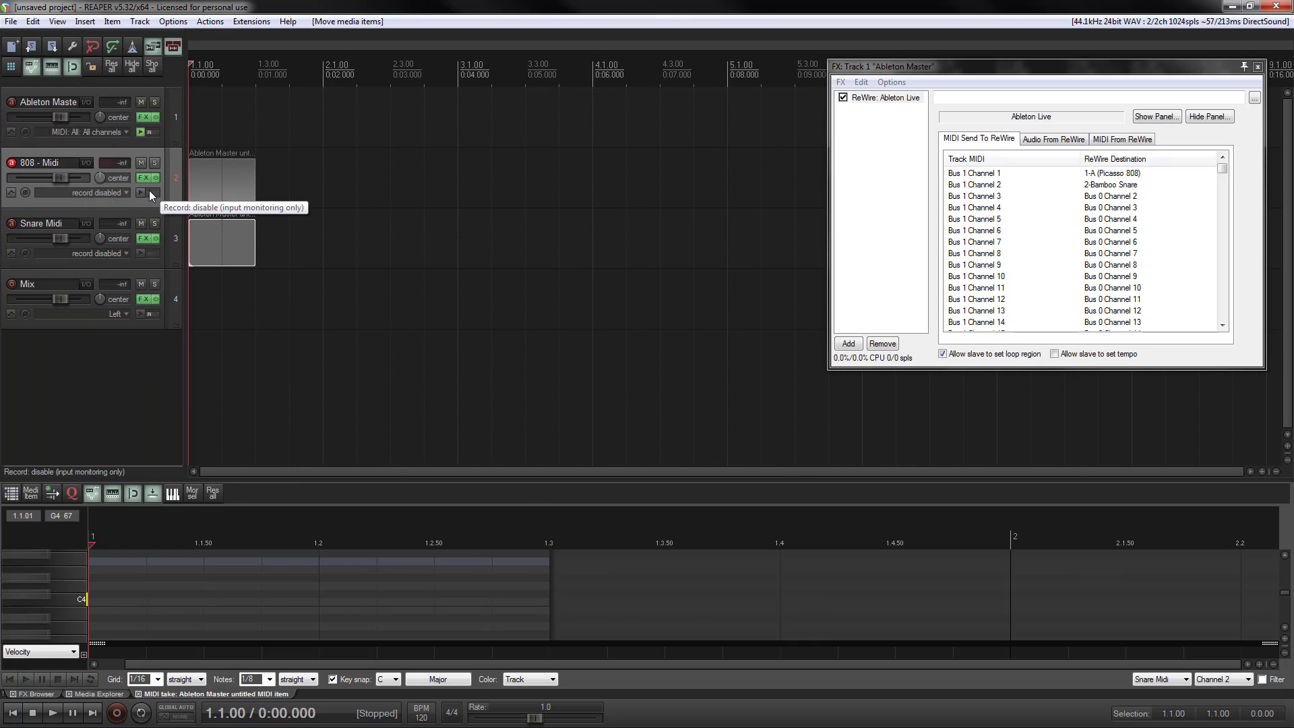
Edit the 808 - Midi item on Channel 1 and send 808 - Midi to Ableton Master
click(225, 179)
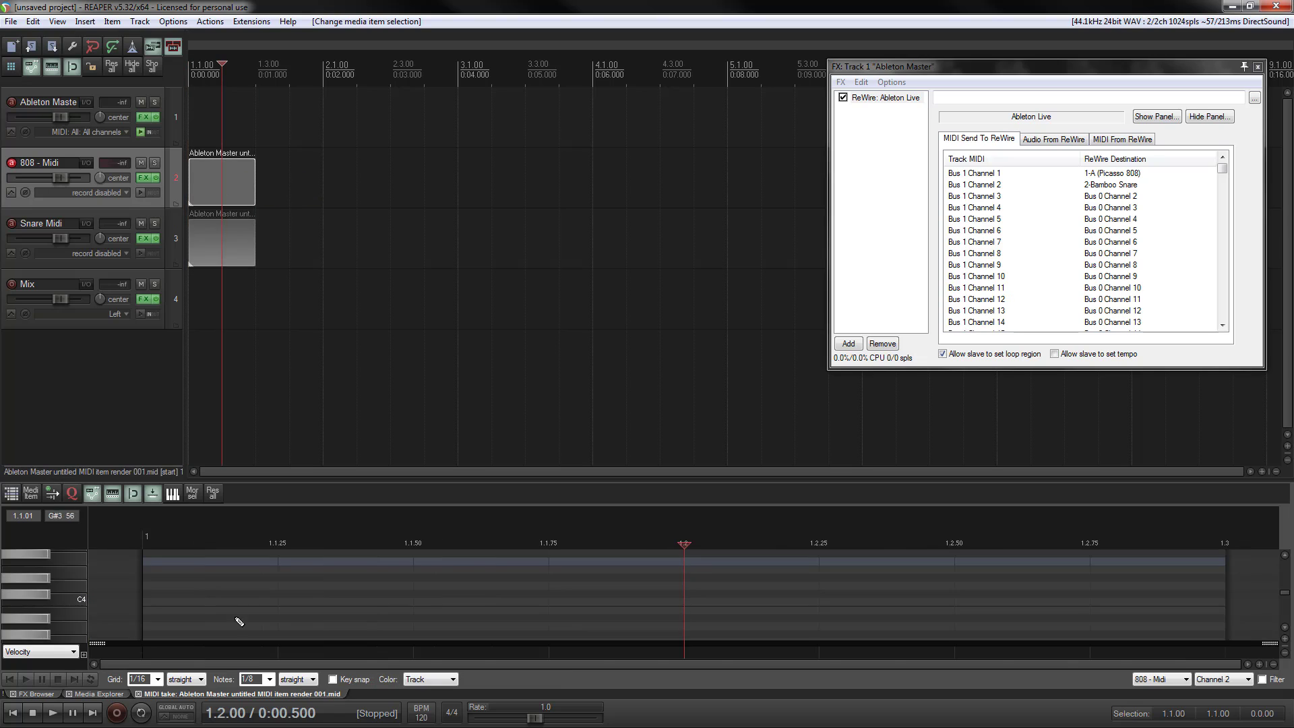
click(1213, 680)
click(1198, 527)
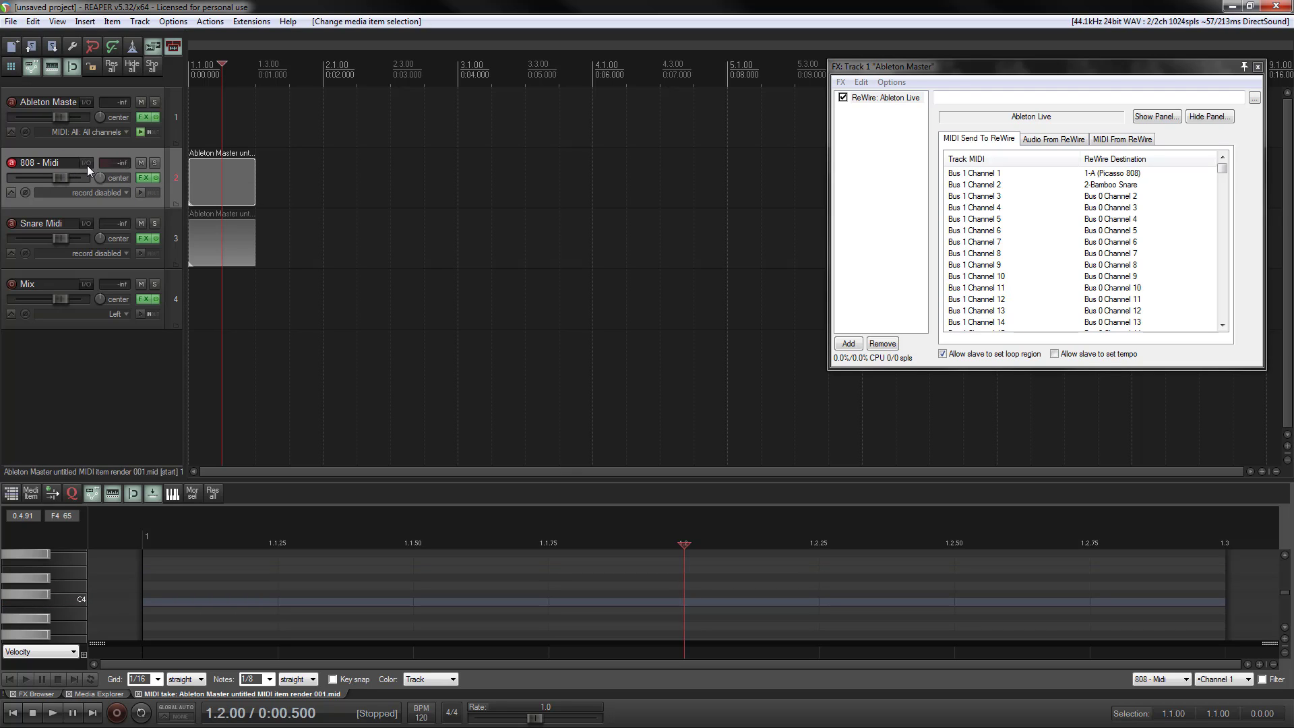
drag(88, 105, 87, 104)
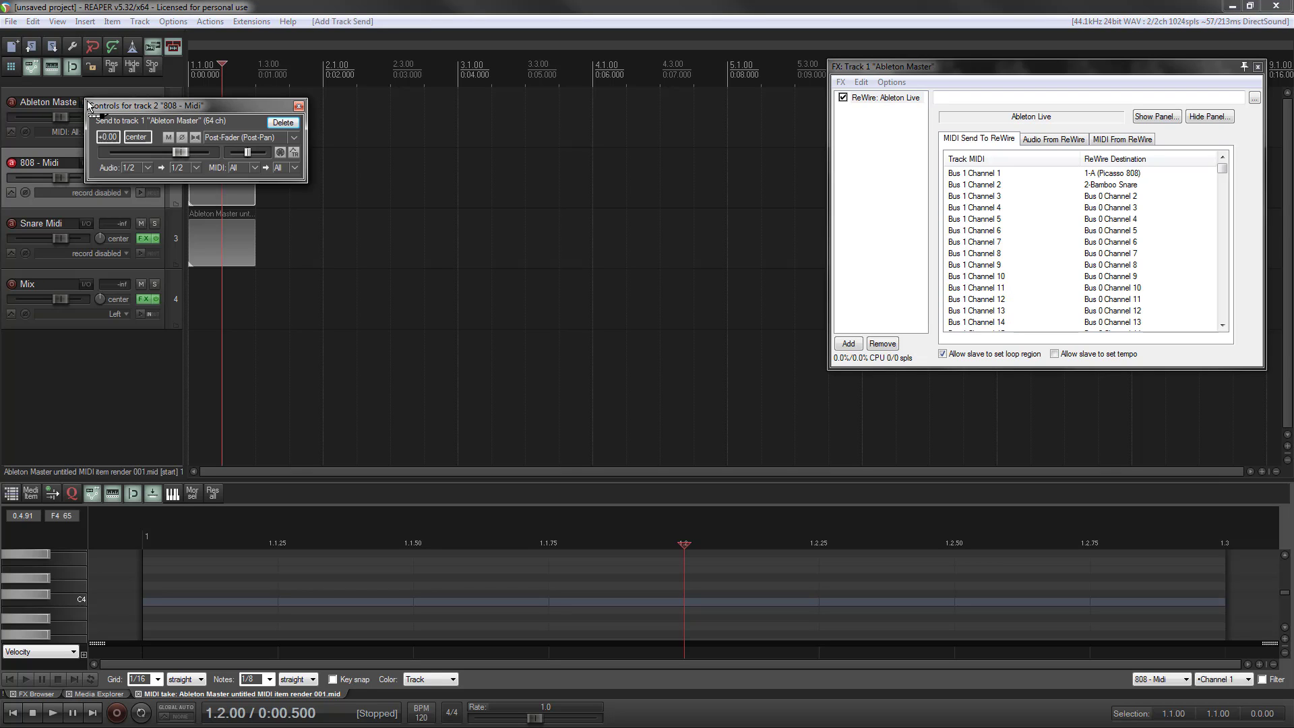
Set the 808 - Midi send's audio source to None and its MIDI to channel 1
click(149, 168)
click(159, 180)
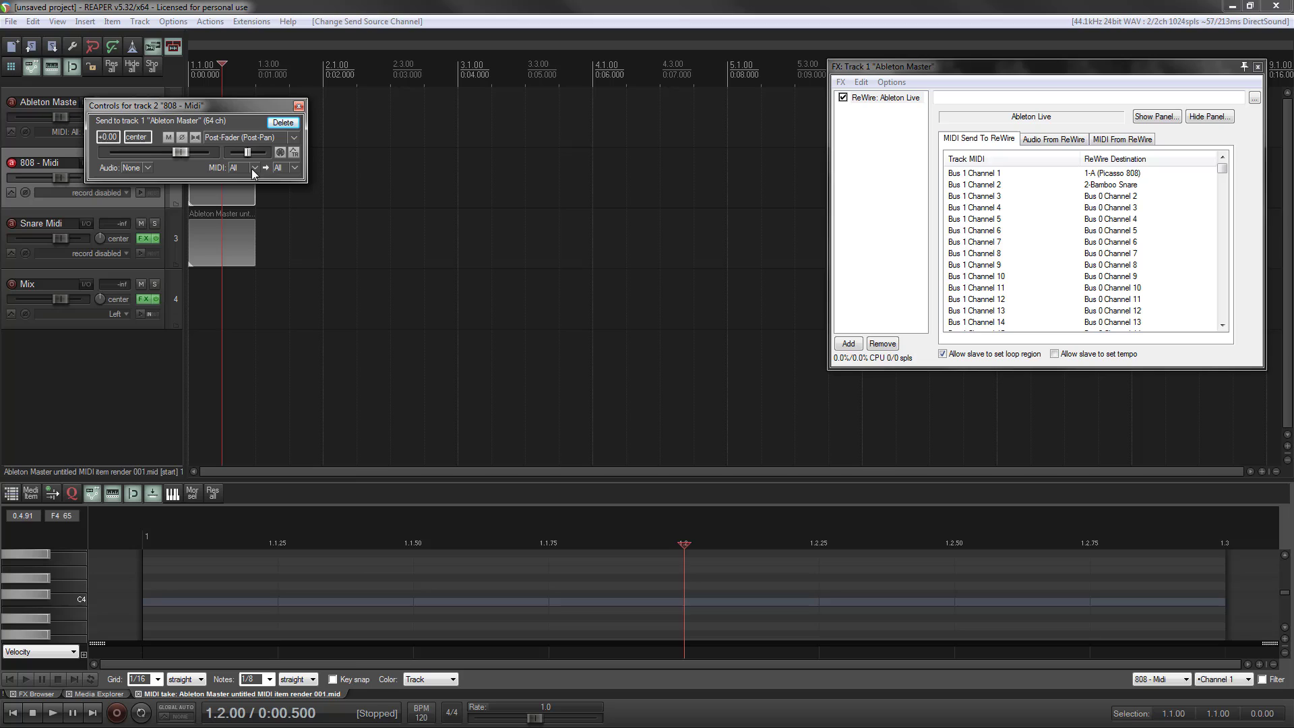
click(295, 168)
click(290, 192)
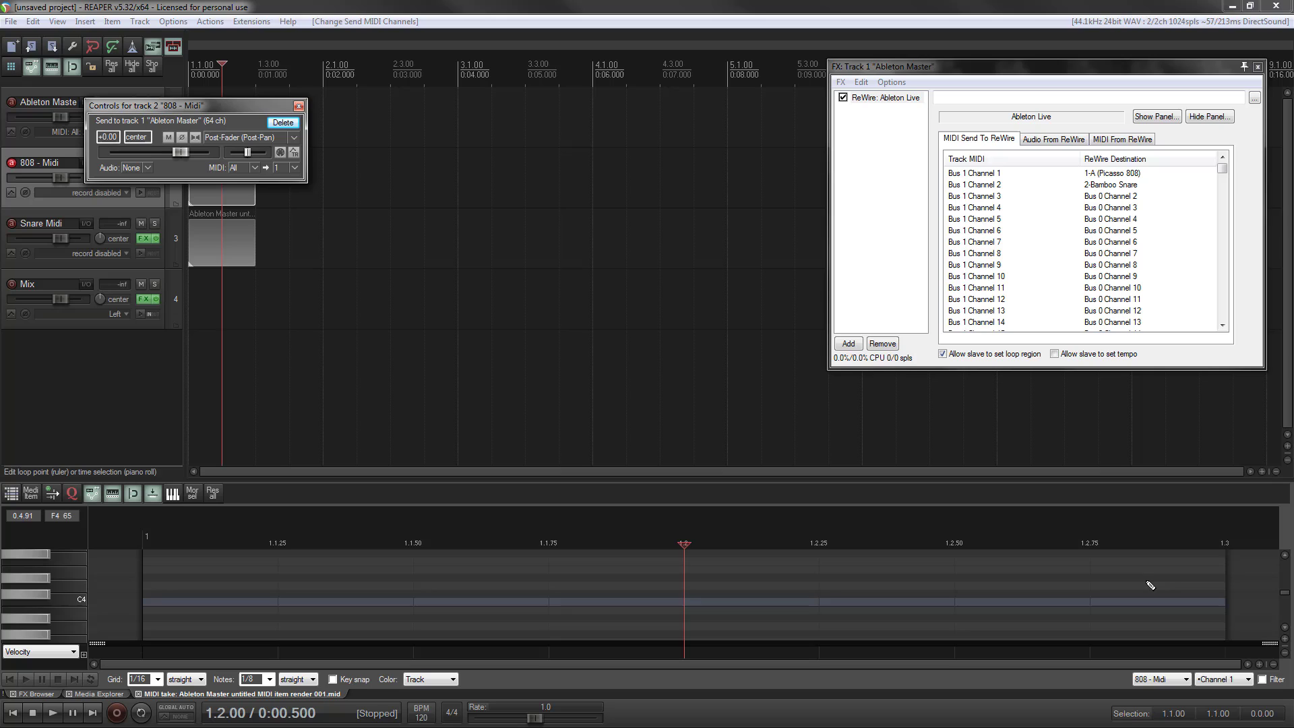
Keep Channel 1, return to the project start, and audition C4 through Ableton
click(1248, 679)
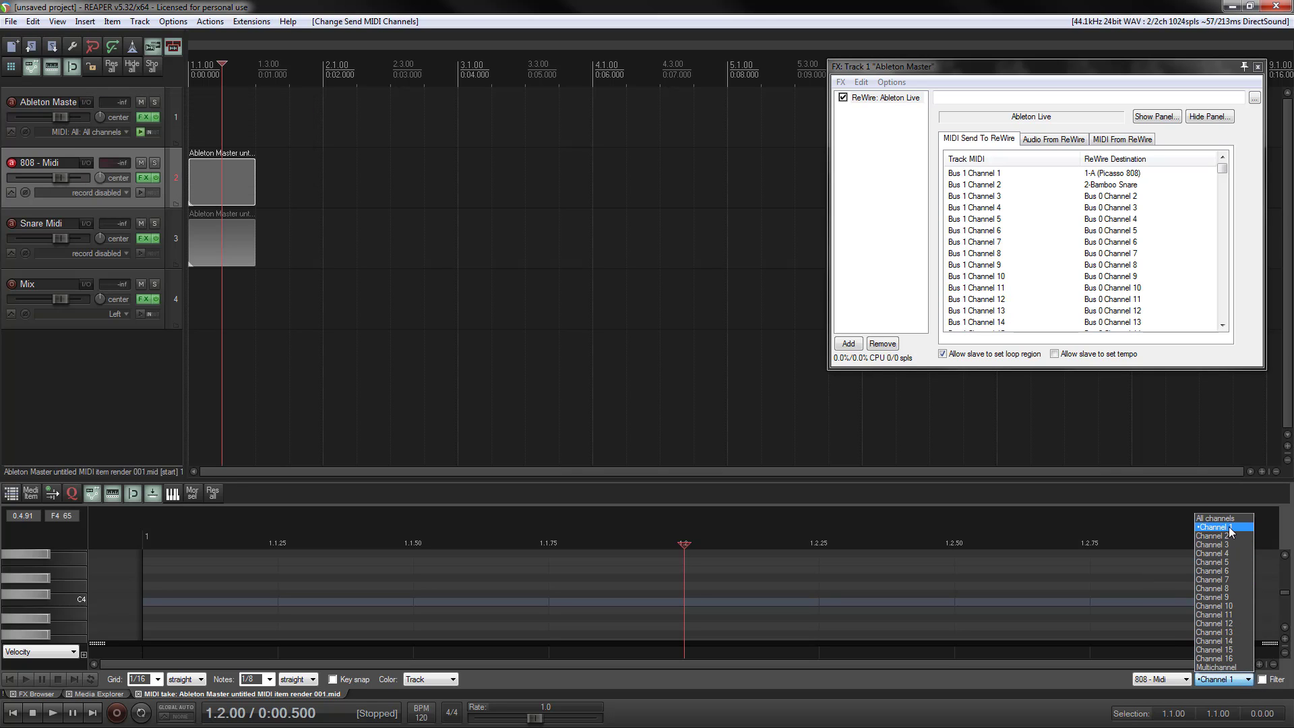
click(1226, 529)
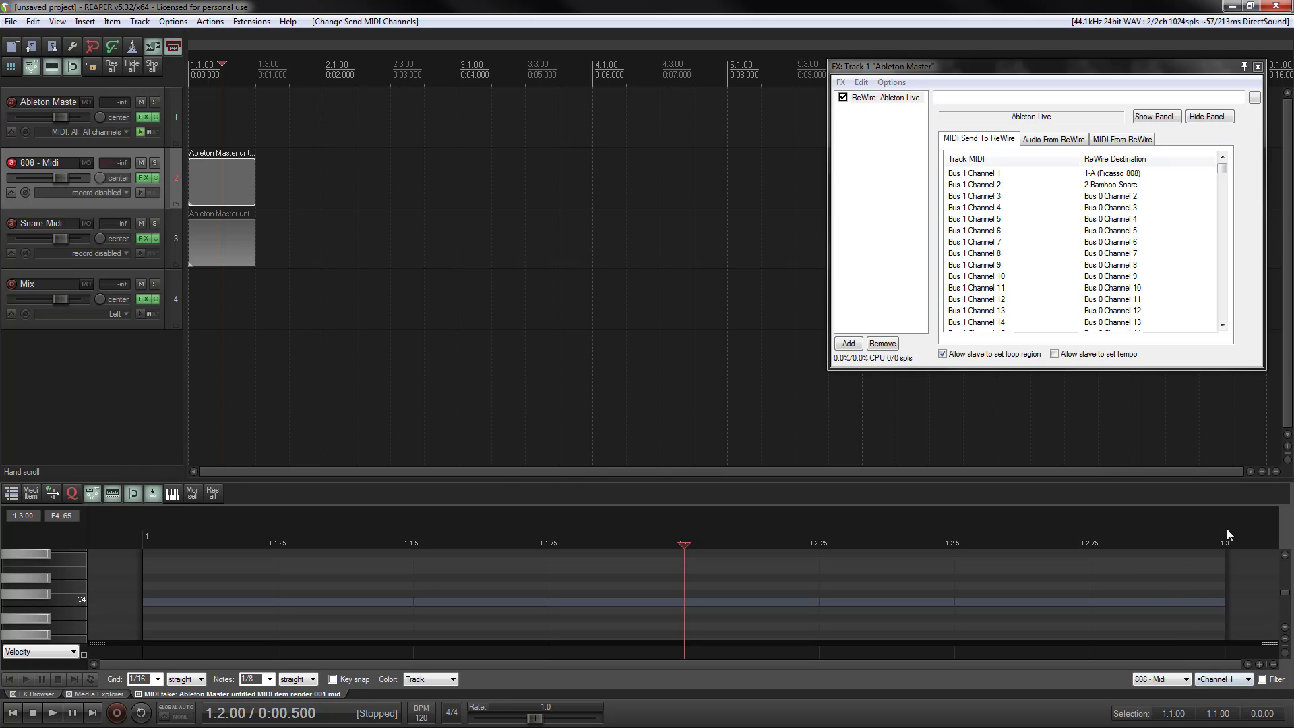
click(199, 172)
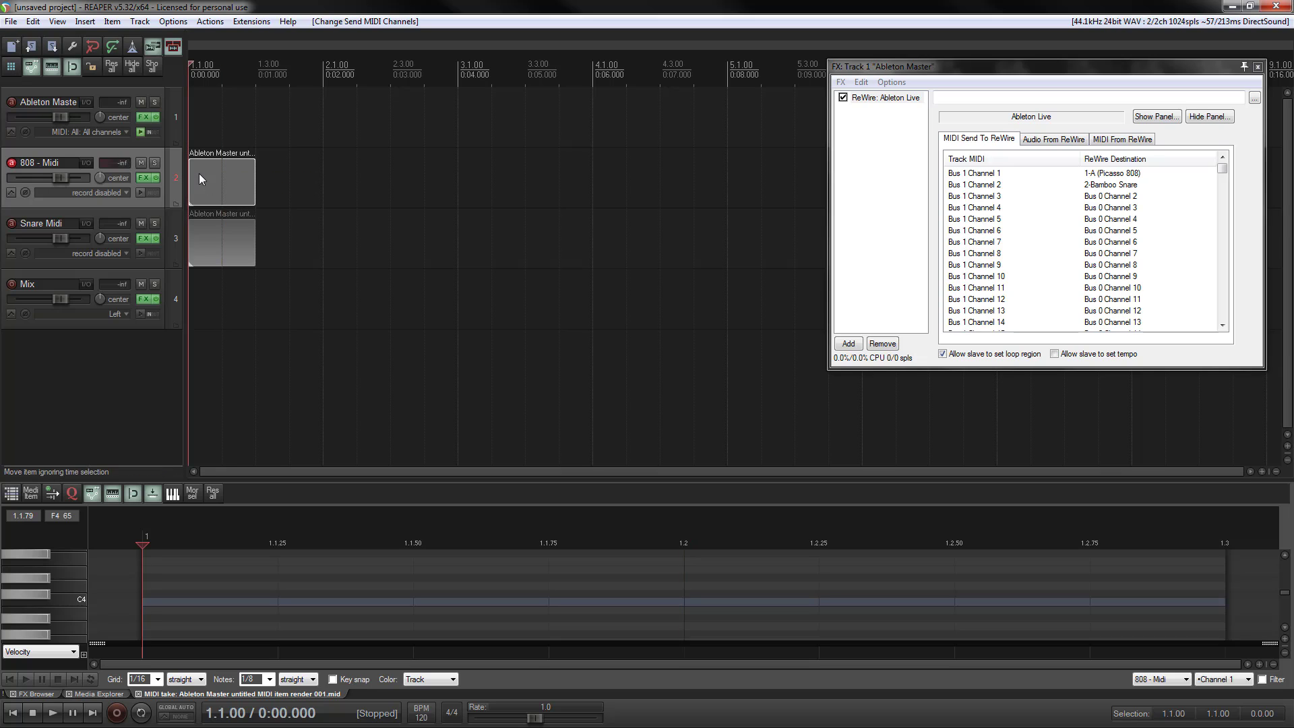
click(78, 601)
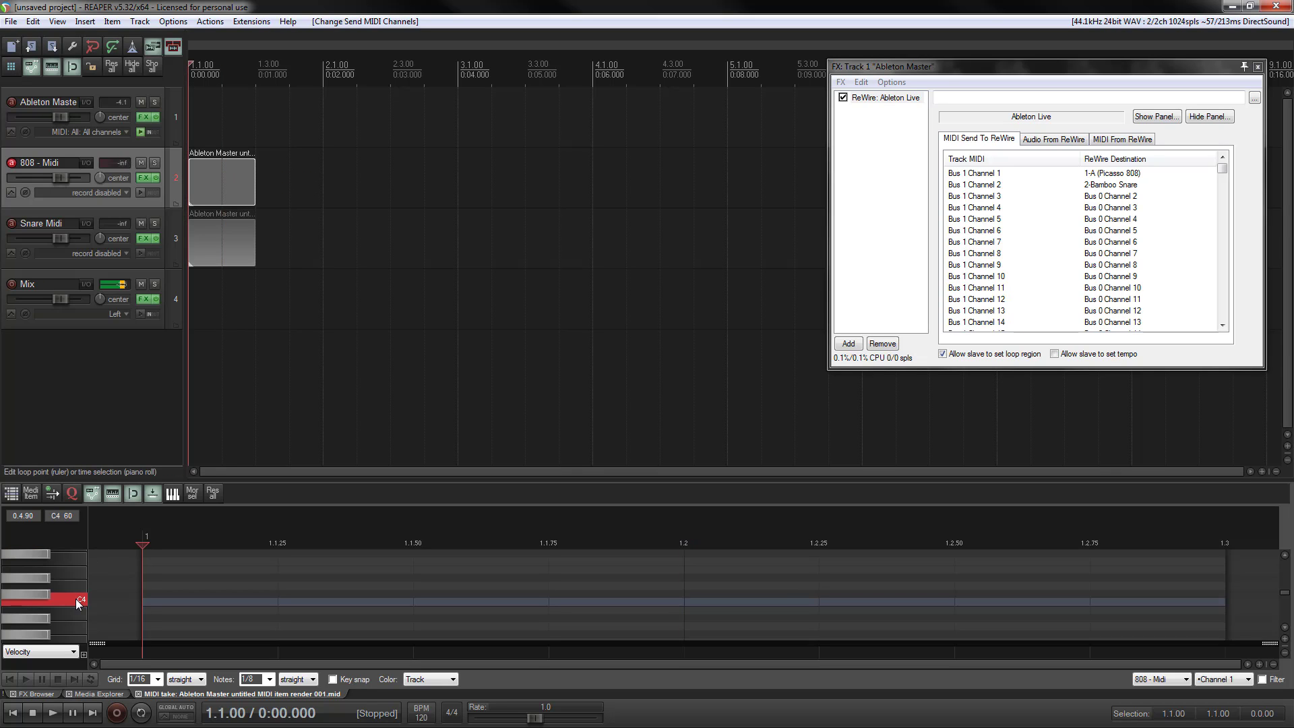
Send Snare Midi to Ableton Master with audio None and MIDI on channel 2
click(228, 263)
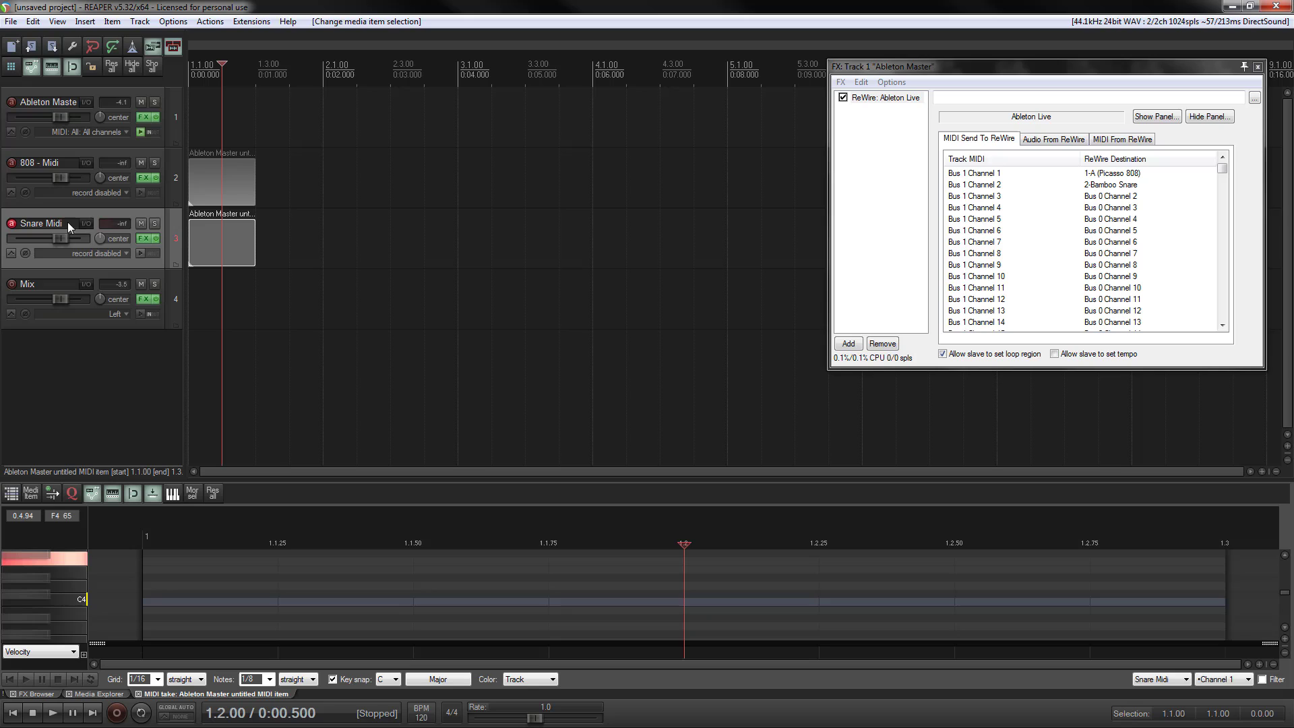
drag(83, 223, 87, 98)
click(150, 166)
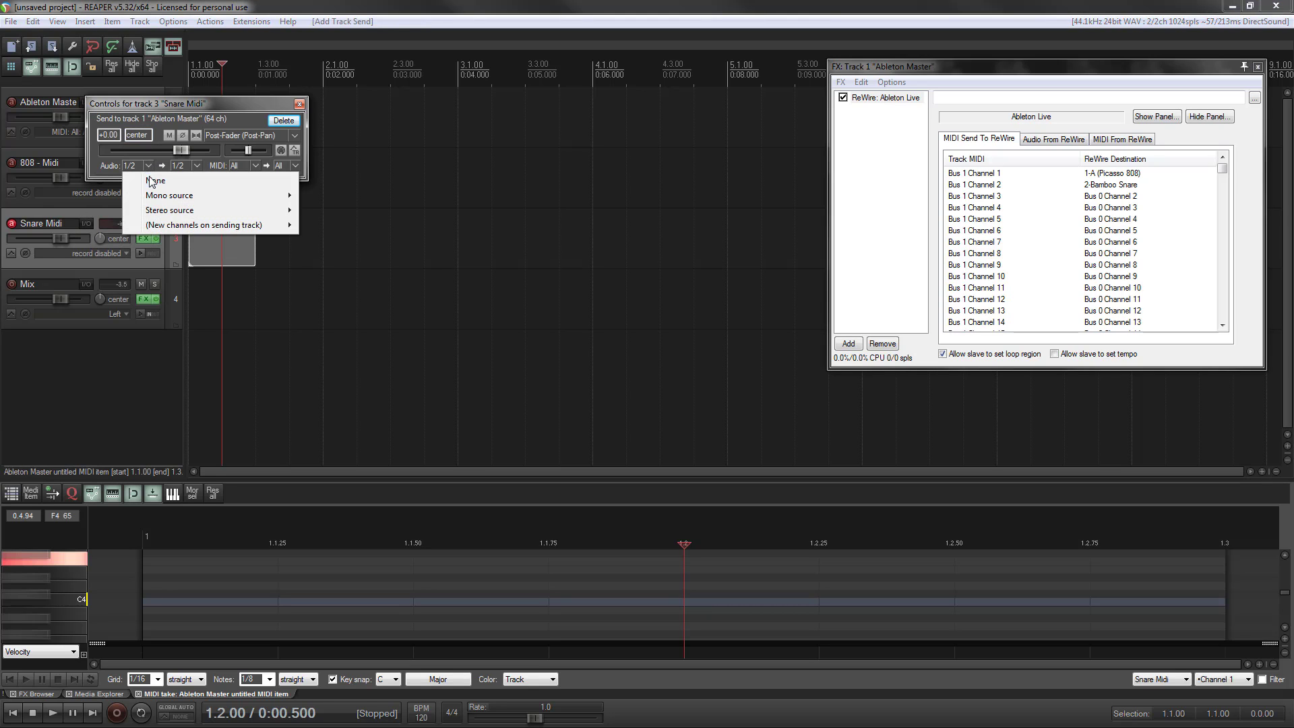
click(169, 180)
click(295, 166)
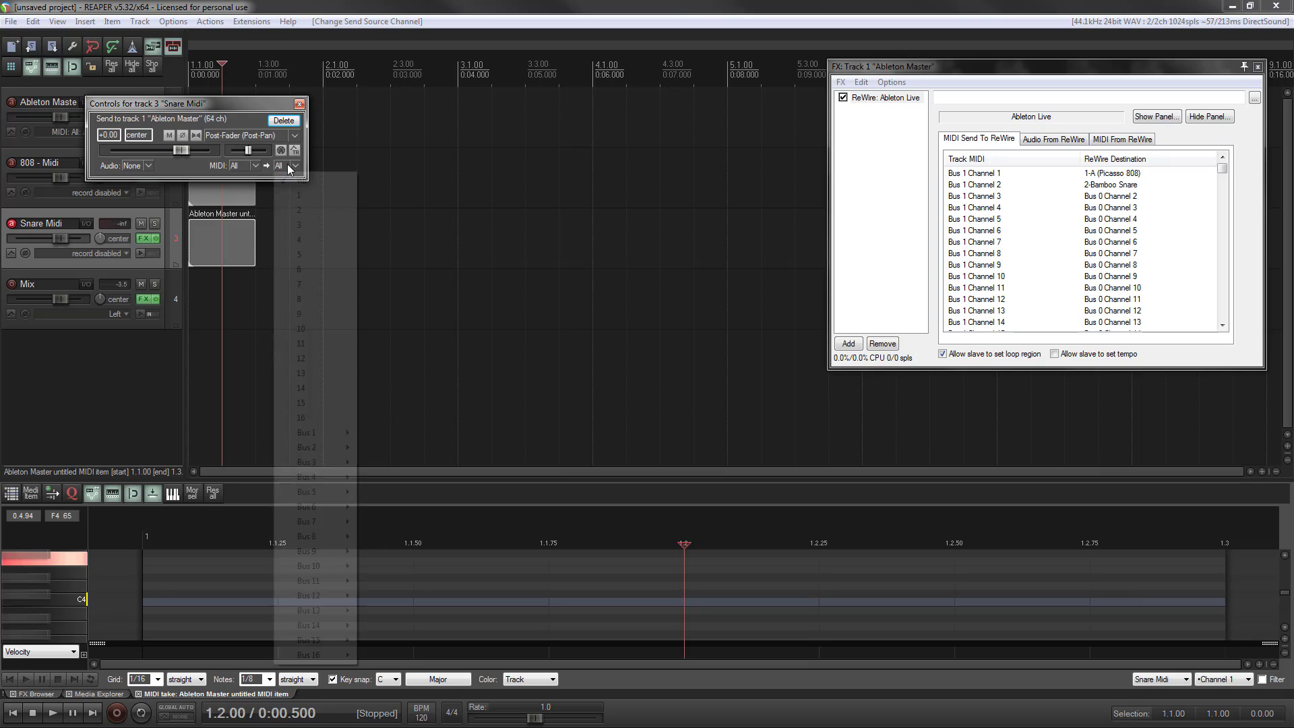
click(304, 210)
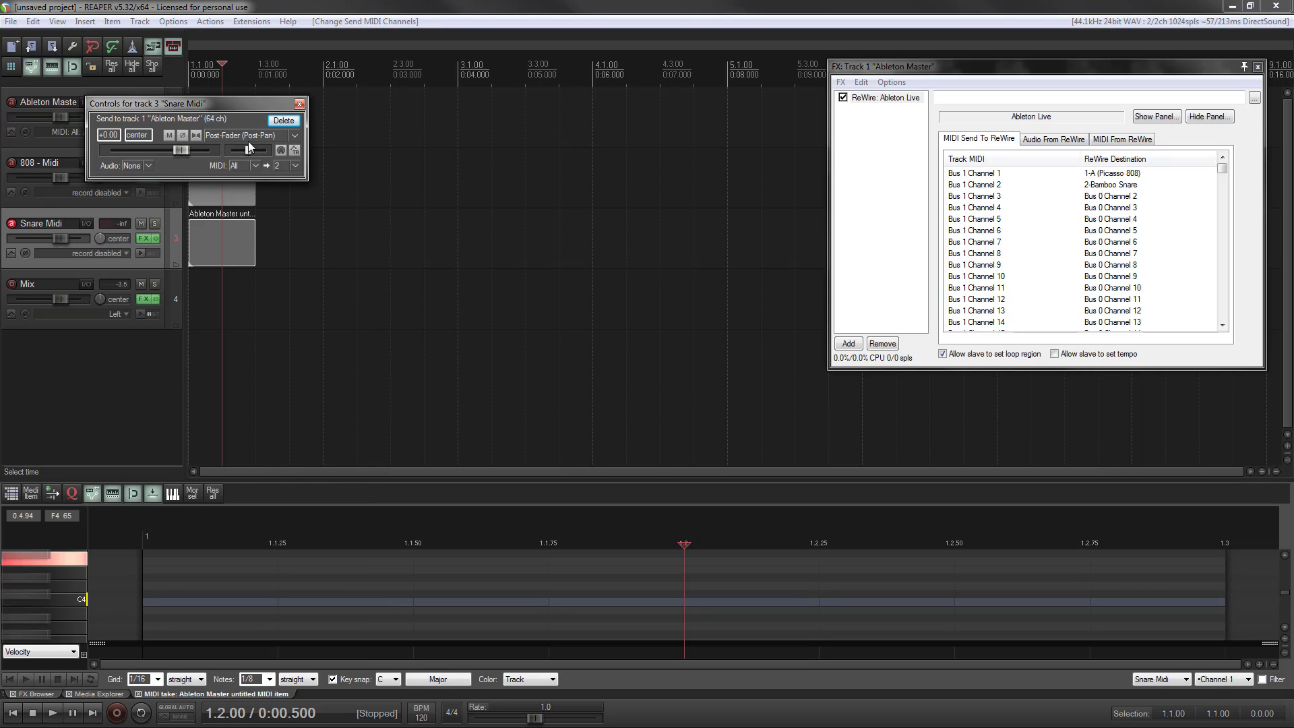
click(299, 104)
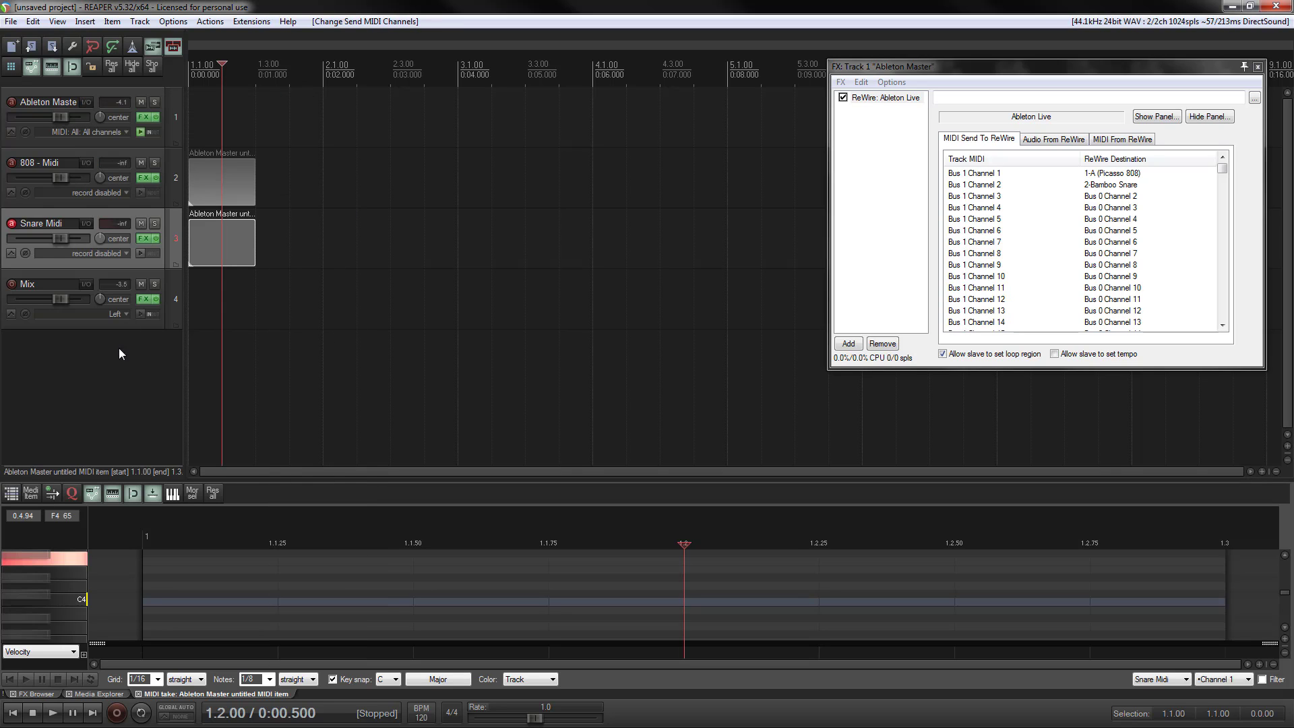
Audition G4 and C4 for the snare, check the ReWire audio return, then switch to Ableton
click(201, 247)
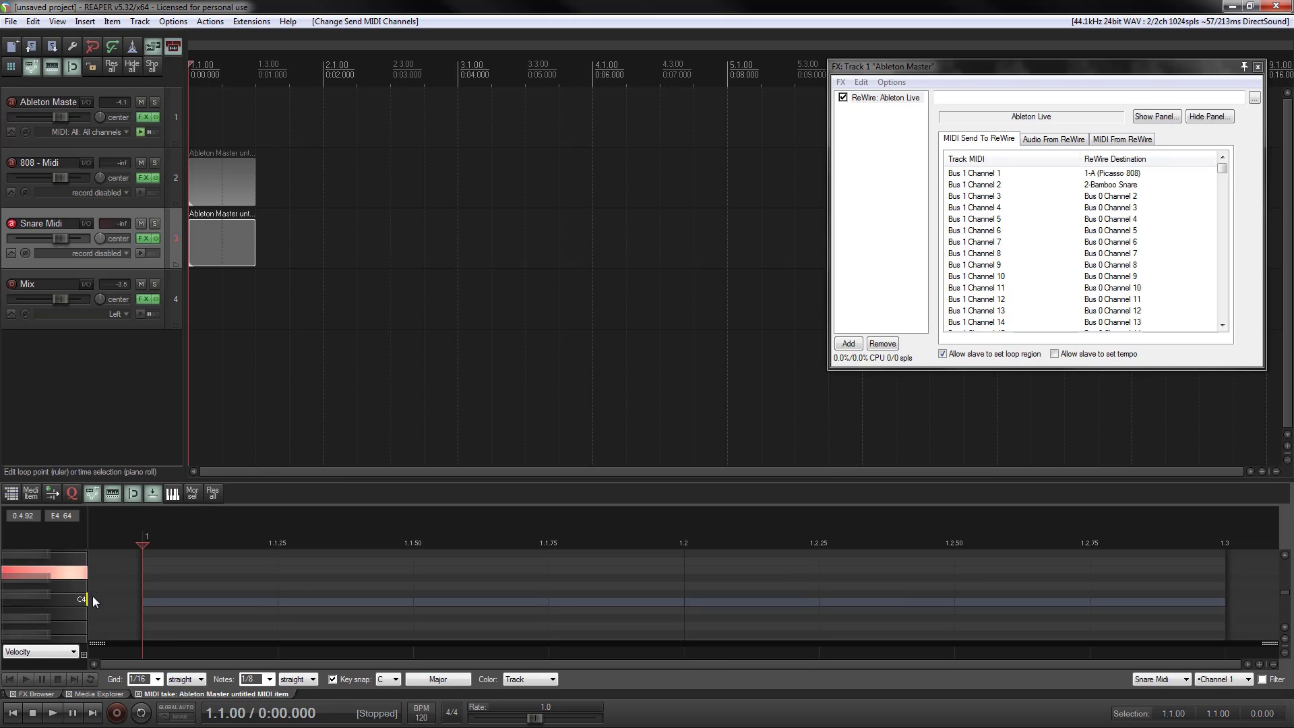
click(70, 573)
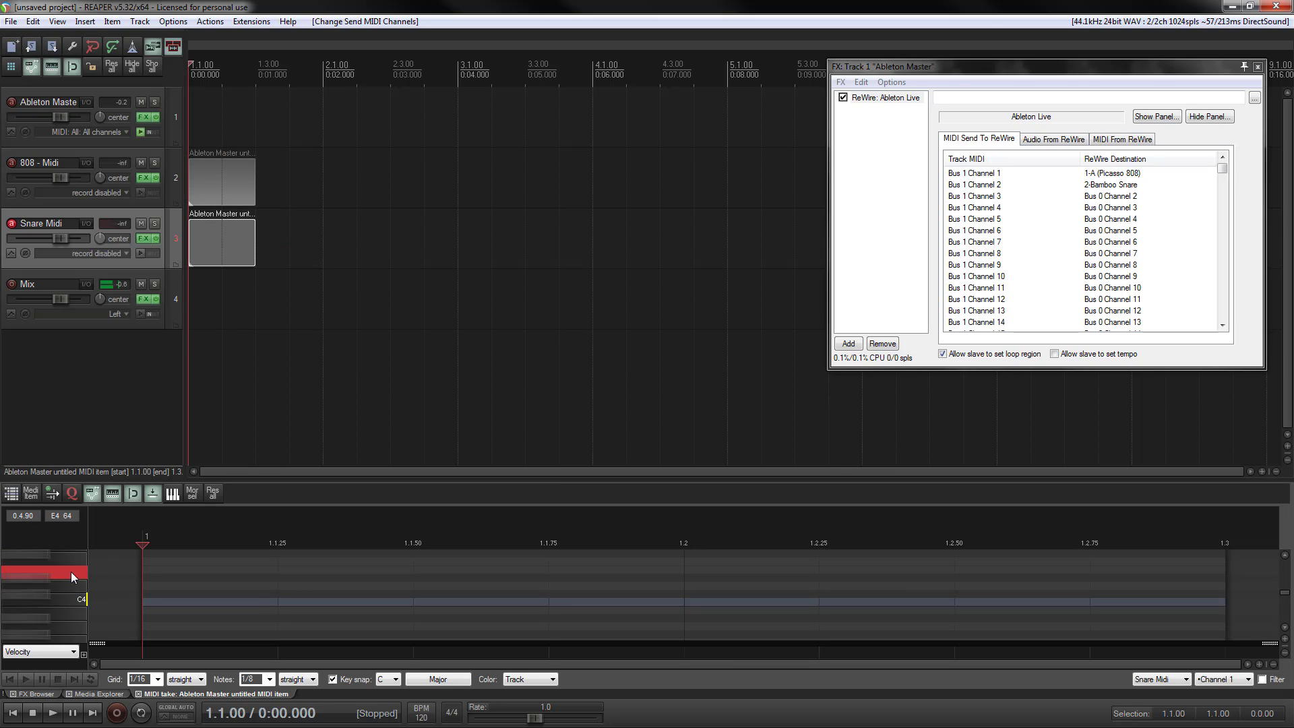
click(40, 600)
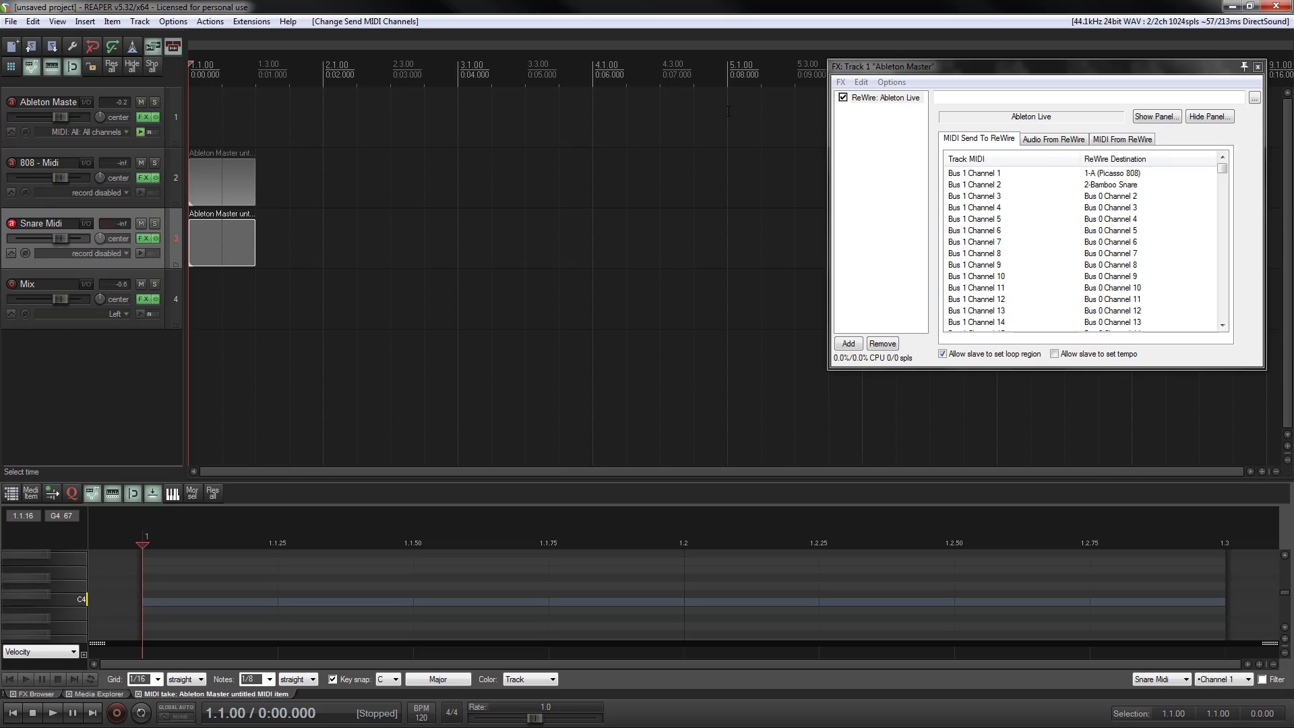
click(1043, 139)
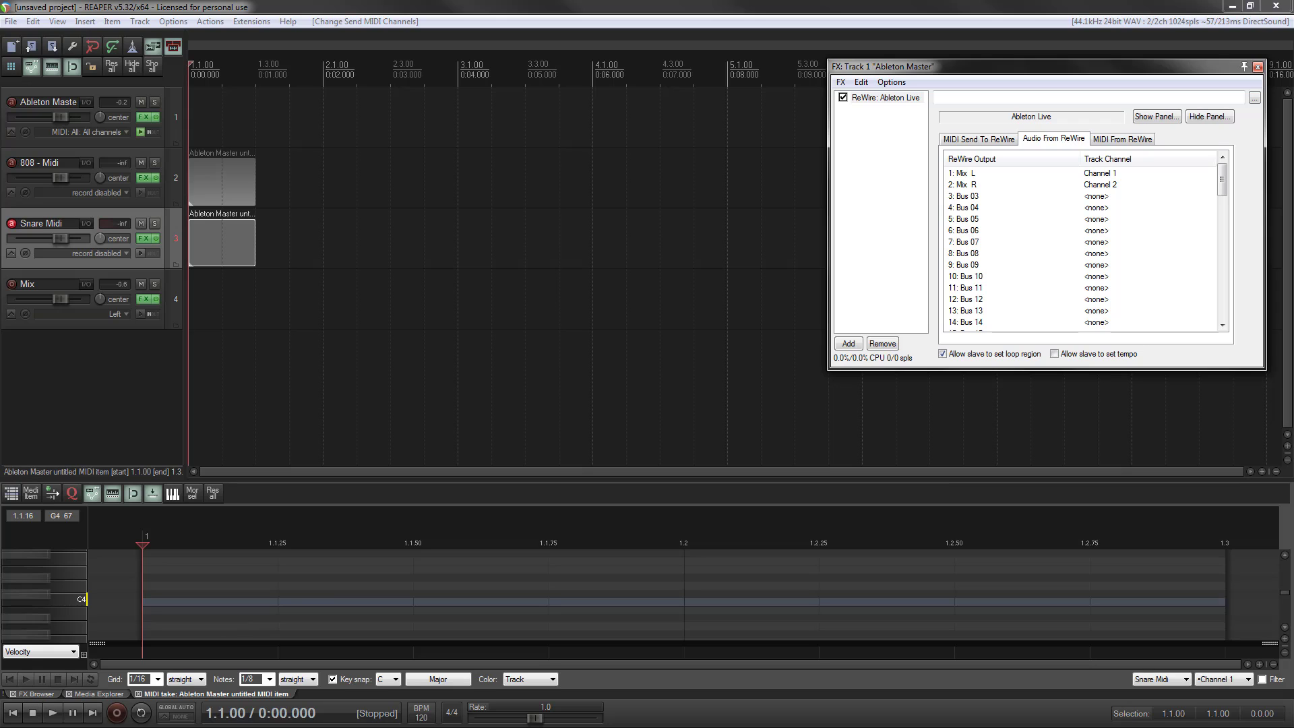
click(237, 617)
key(alt+Tab)
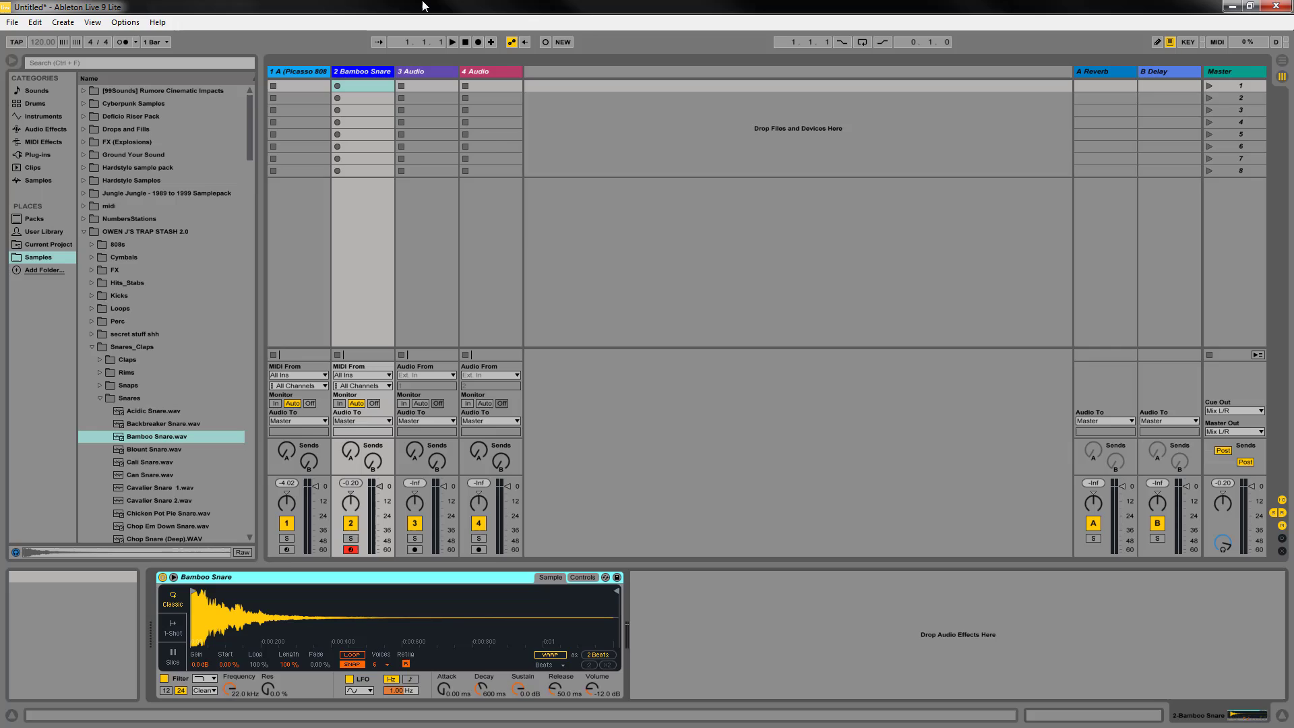
Restore Live to a floating window, move it to the right side, and return to REAPER
double_click(616, 8)
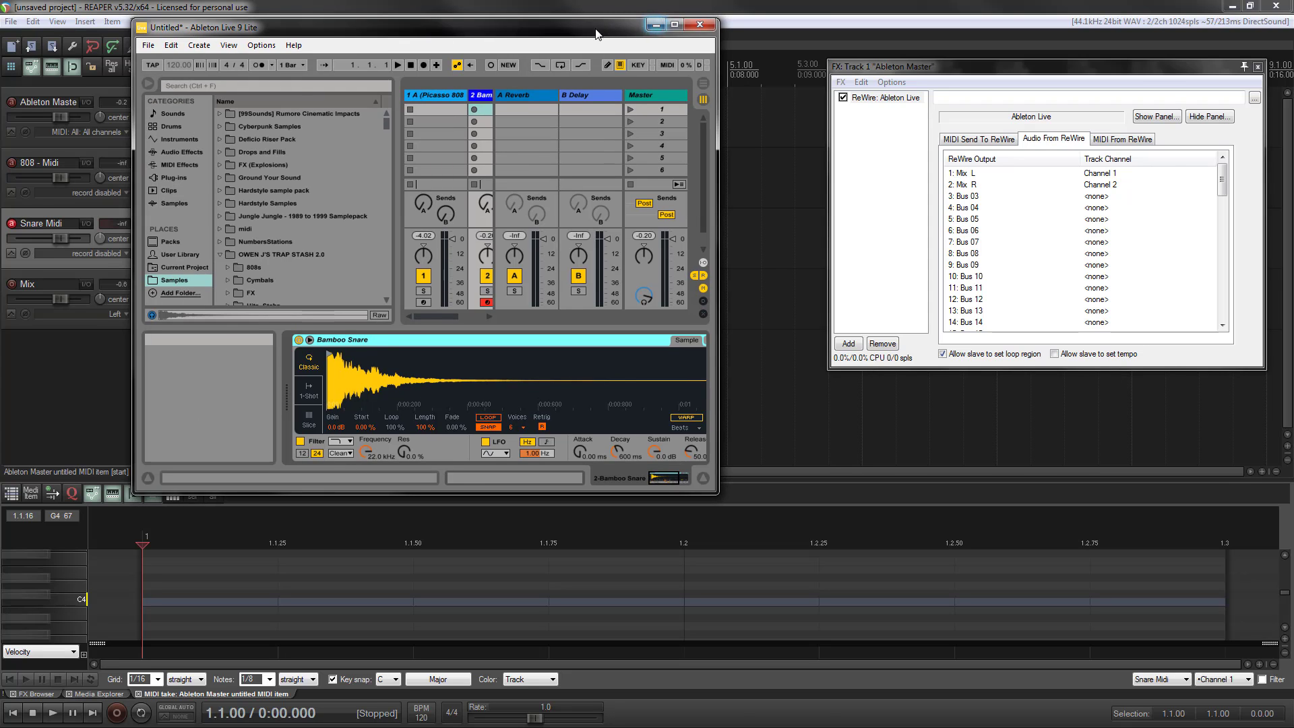
drag(596, 34, 1152, 40)
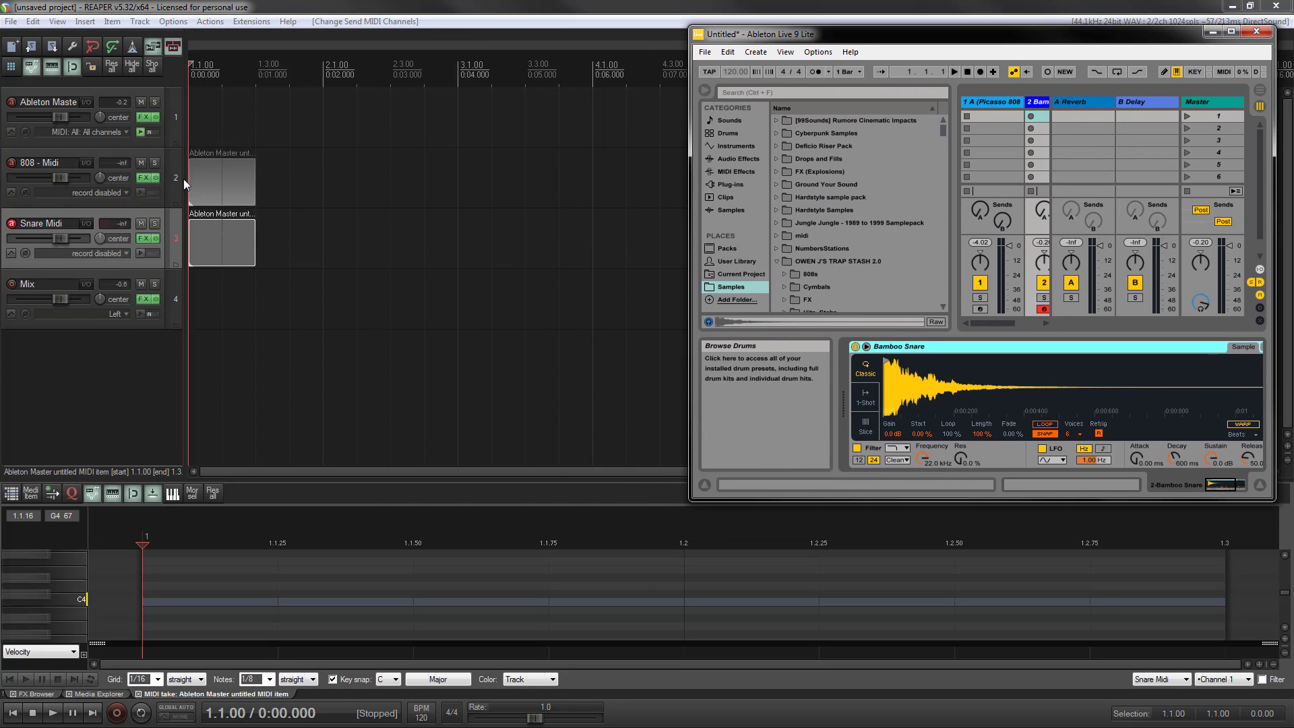
click(190, 179)
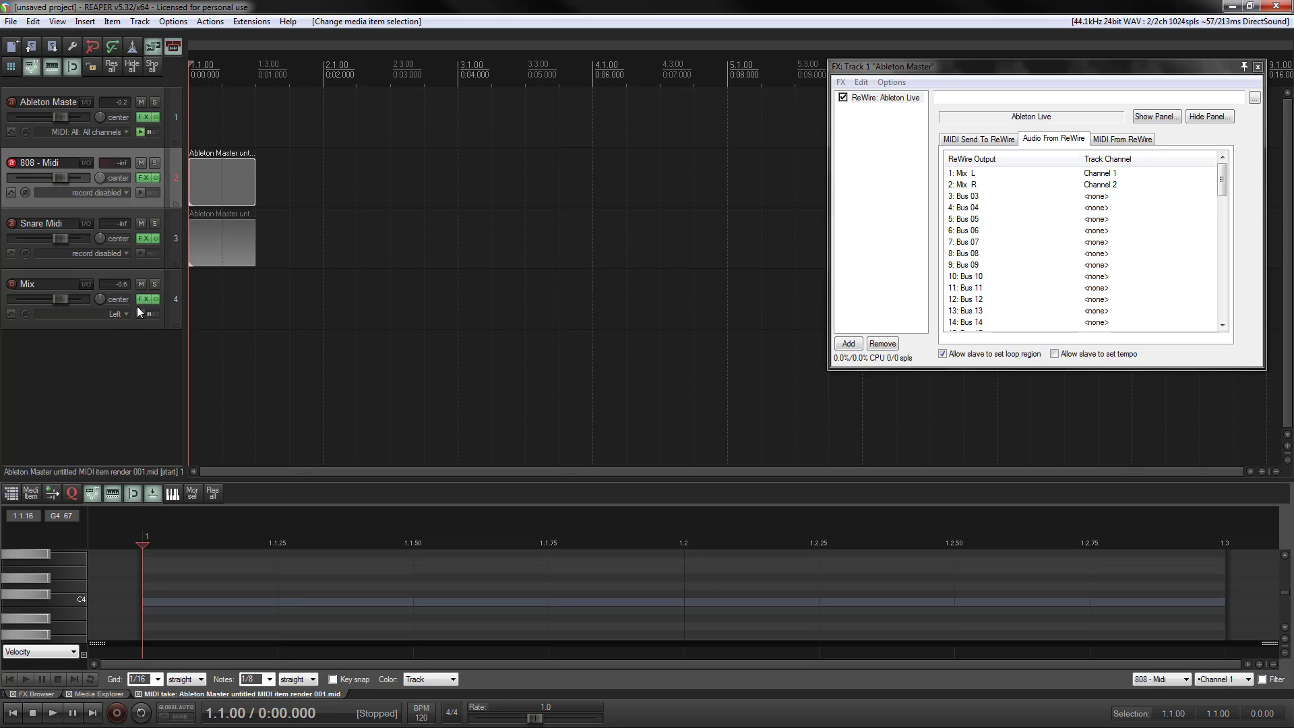
Return ReWire Bus 03 on track channel 3 and move the FX window centre-left
click(994, 197)
click(1104, 198)
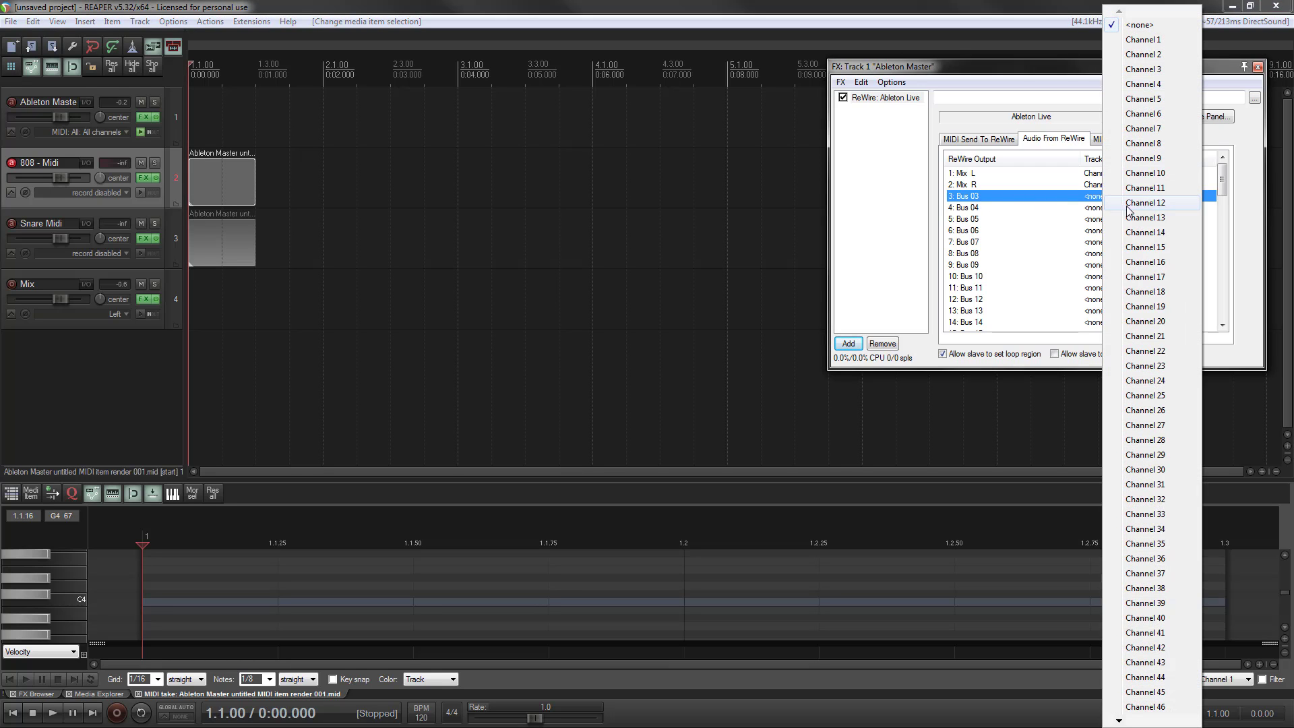
right_click(1119, 79)
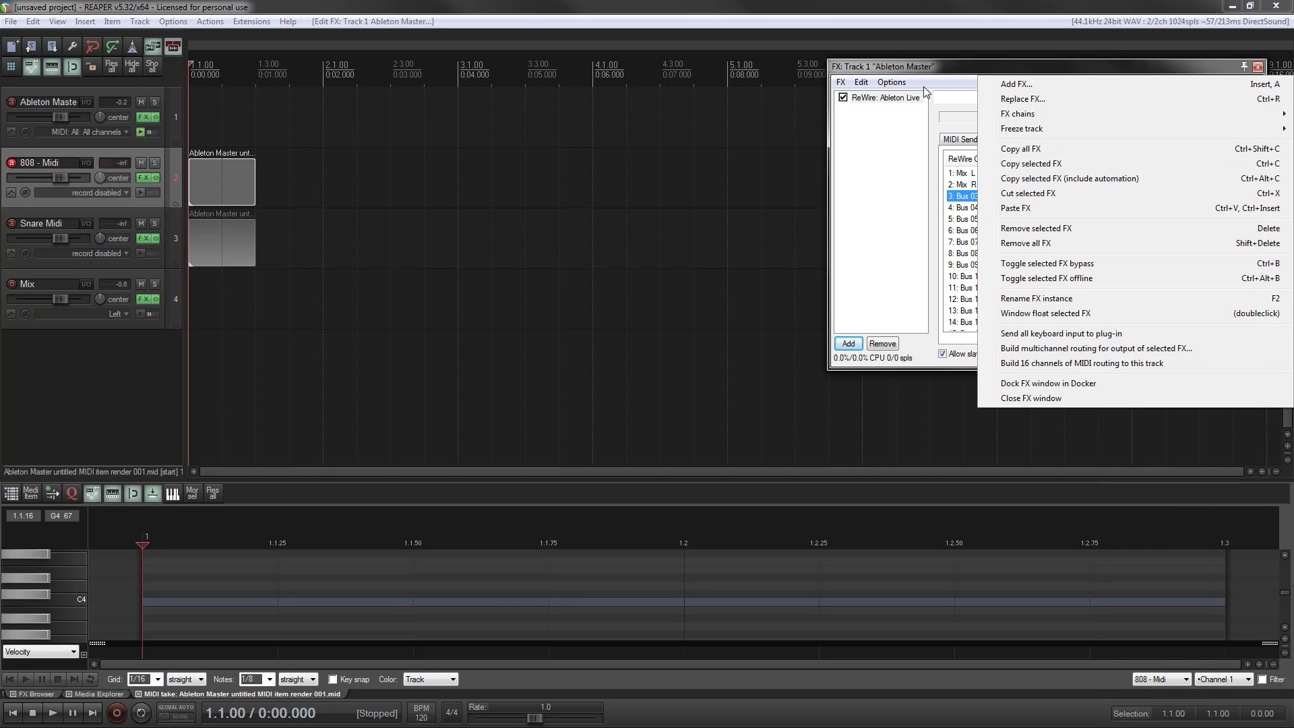
click(1079, 66)
drag(1079, 66, 627, 105)
Return ReWire Bus 04 on track channel 4, then bring Ableton Live forward
click(657, 246)
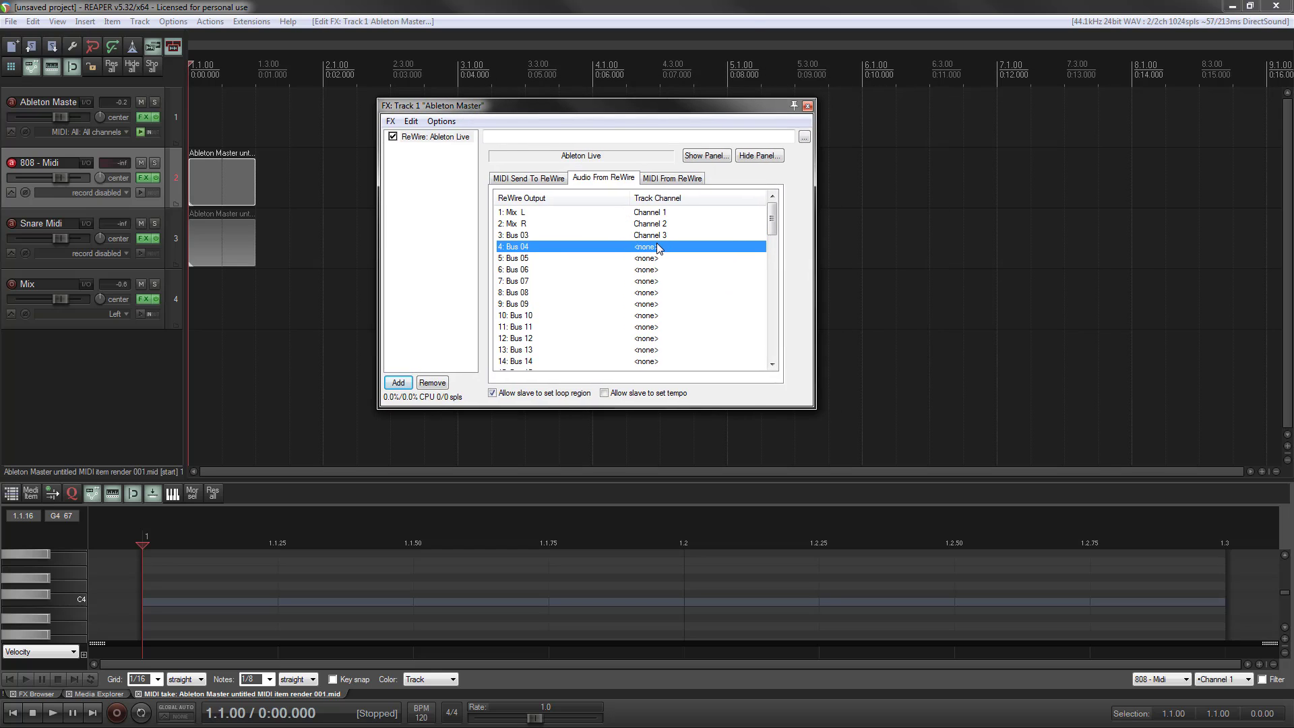
click(657, 246)
click(728, 91)
right_click(728, 91)
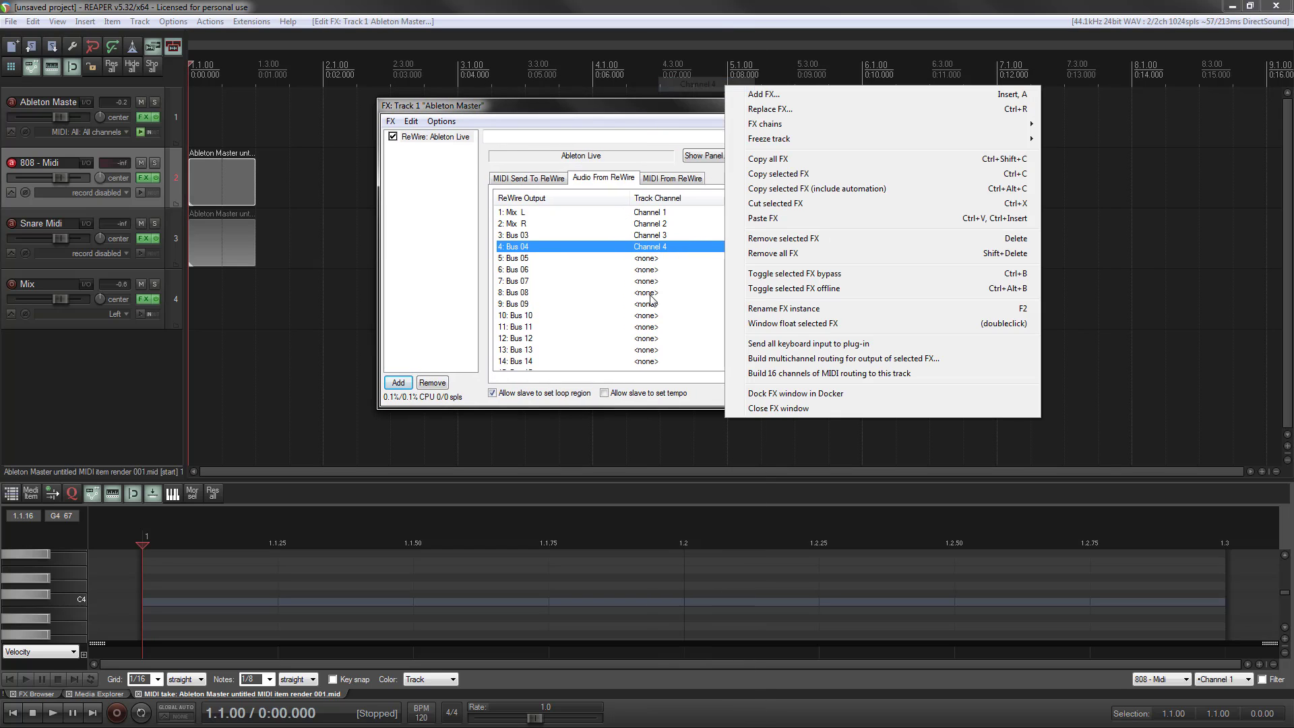
click(586, 249)
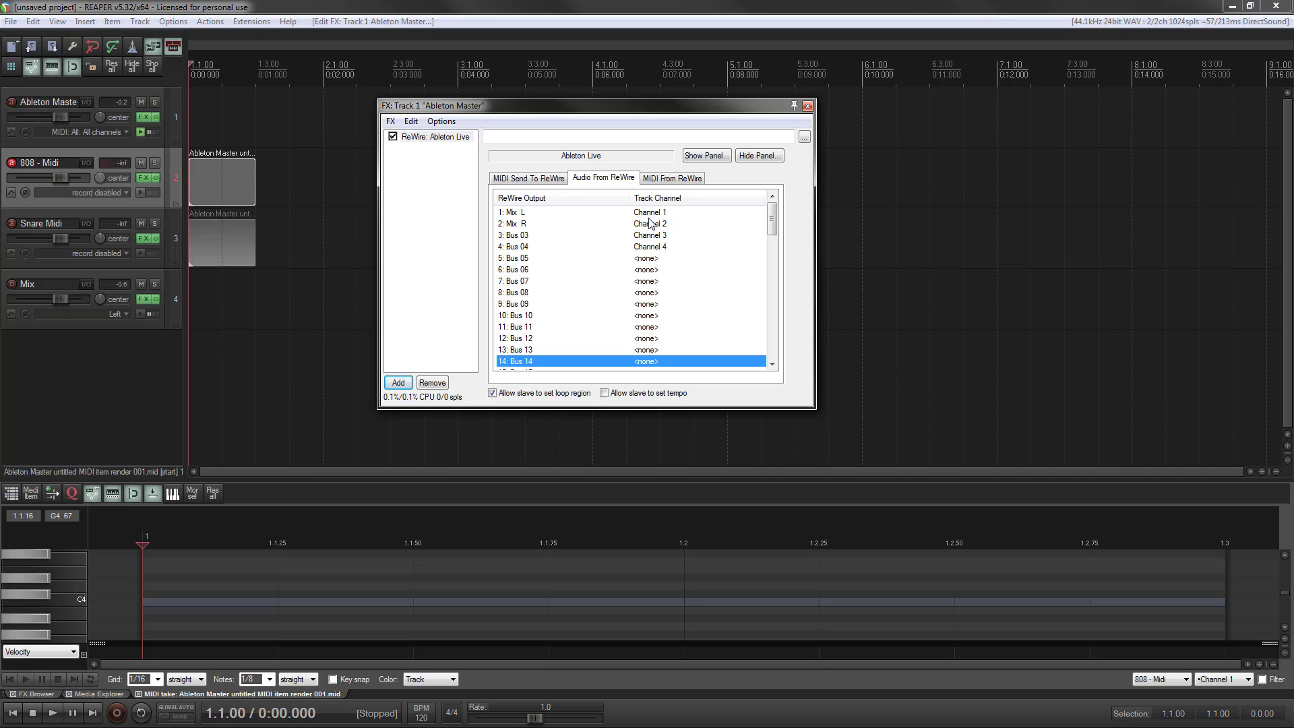
drag(706, 110, 1102, 88)
click(1103, 133)
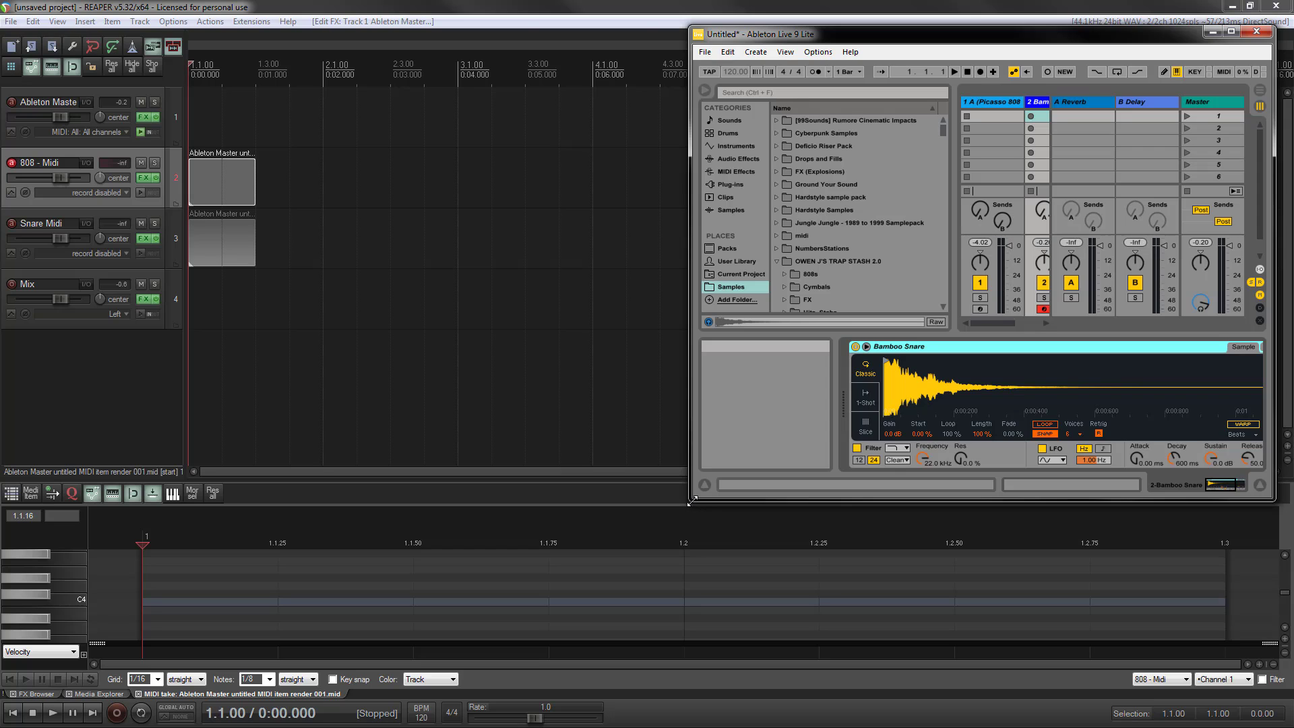
Enlarge Live's window and route the Picasso 808 track to ReWire Out, Bus 3/4
drag(689, 502, 433, 646)
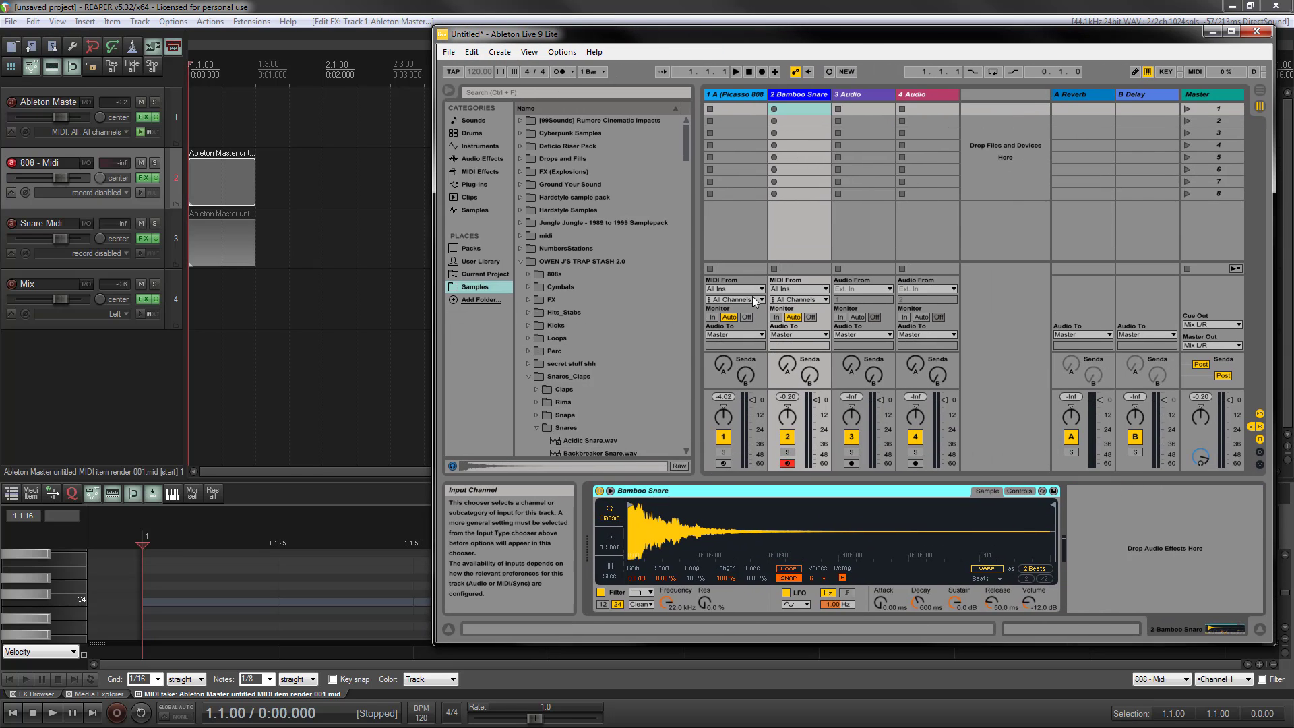
click(745, 333)
click(744, 341)
click(743, 344)
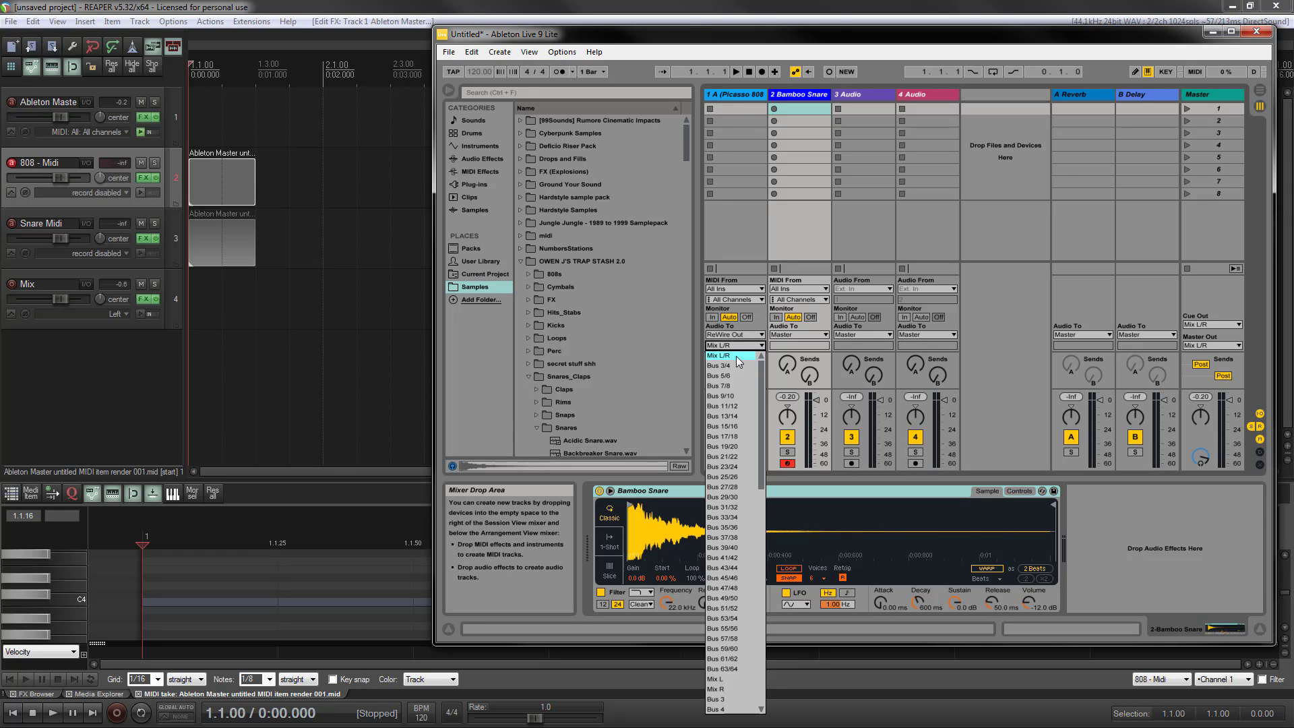
click(736, 364)
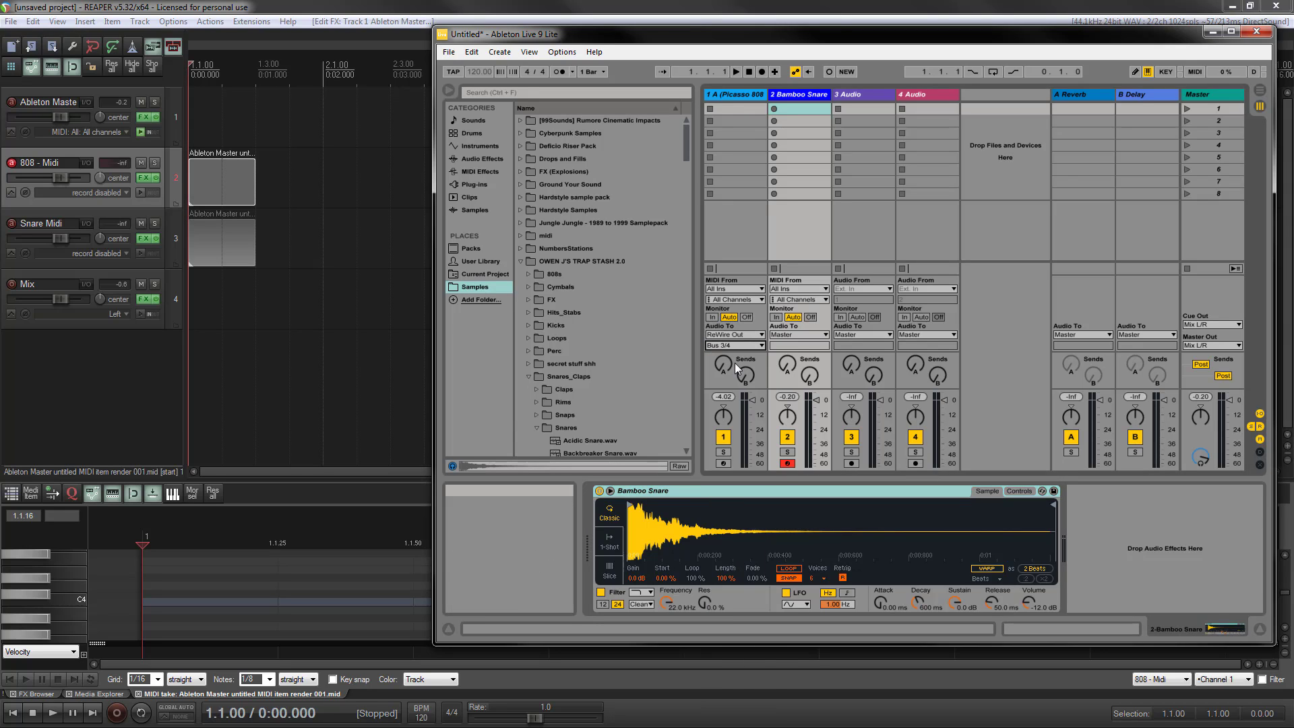
Route Bamboo Snare to ReWire Out on another bus, hitting the four-output limit warning
click(820, 335)
click(809, 343)
click(810, 345)
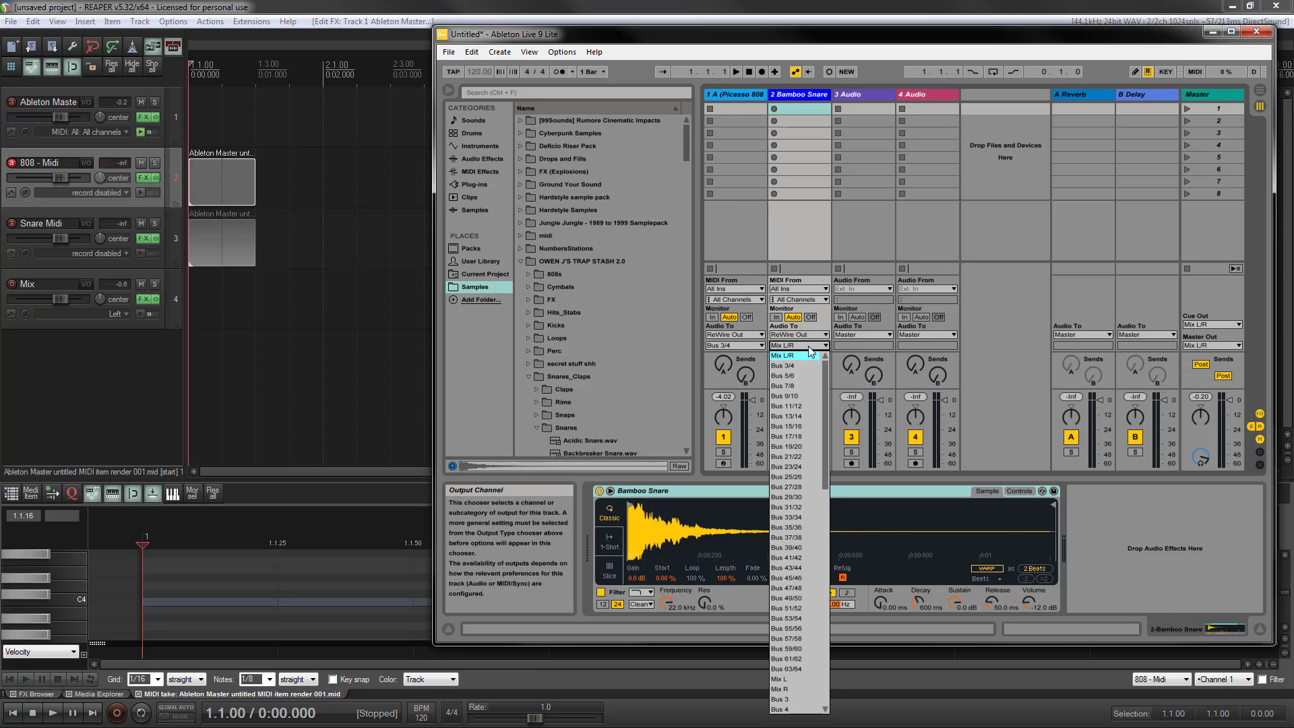
click(784, 376)
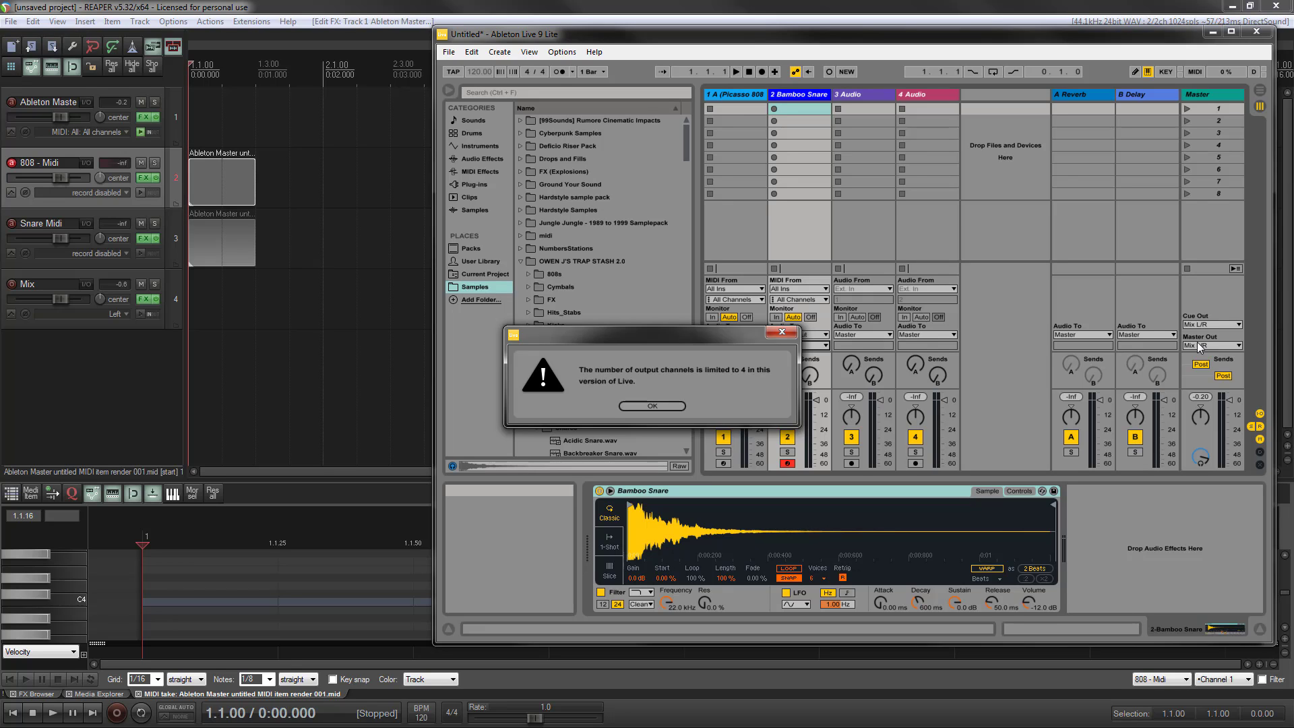
Dismiss the output-limit warning and send Bamboo Snare back to Master
click(657, 406)
click(824, 333)
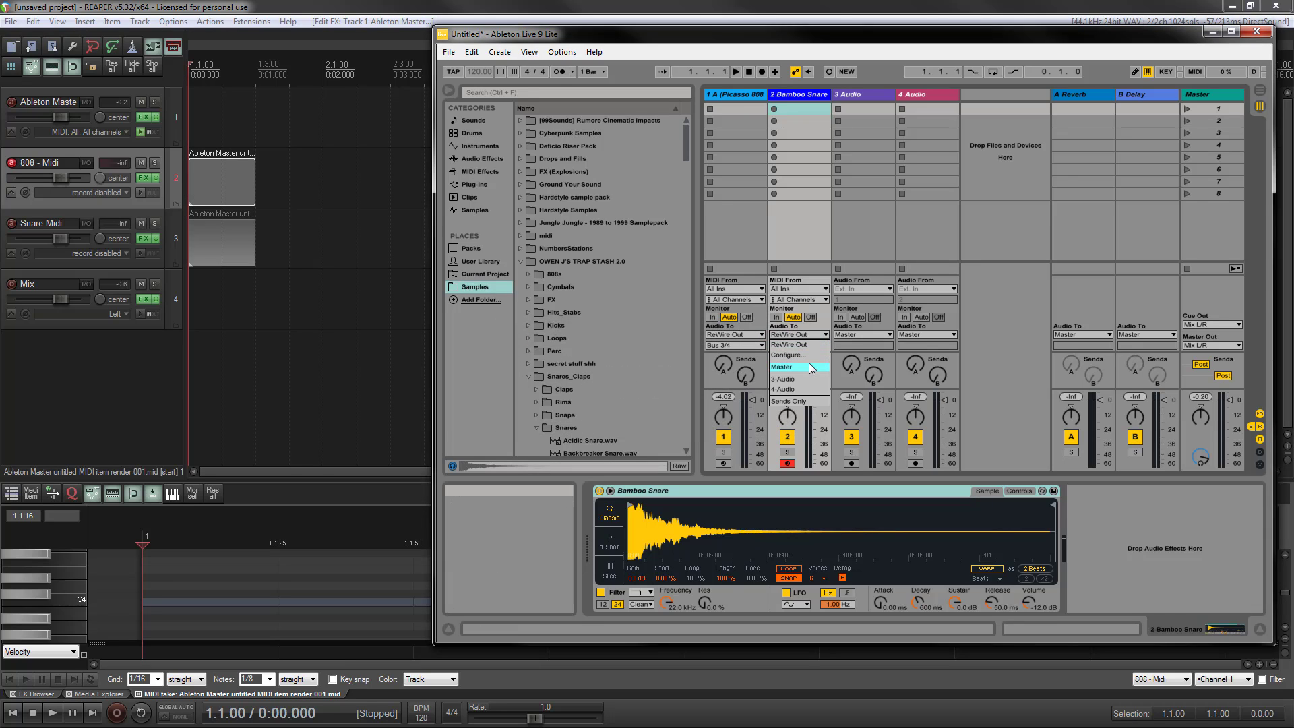
click(809, 362)
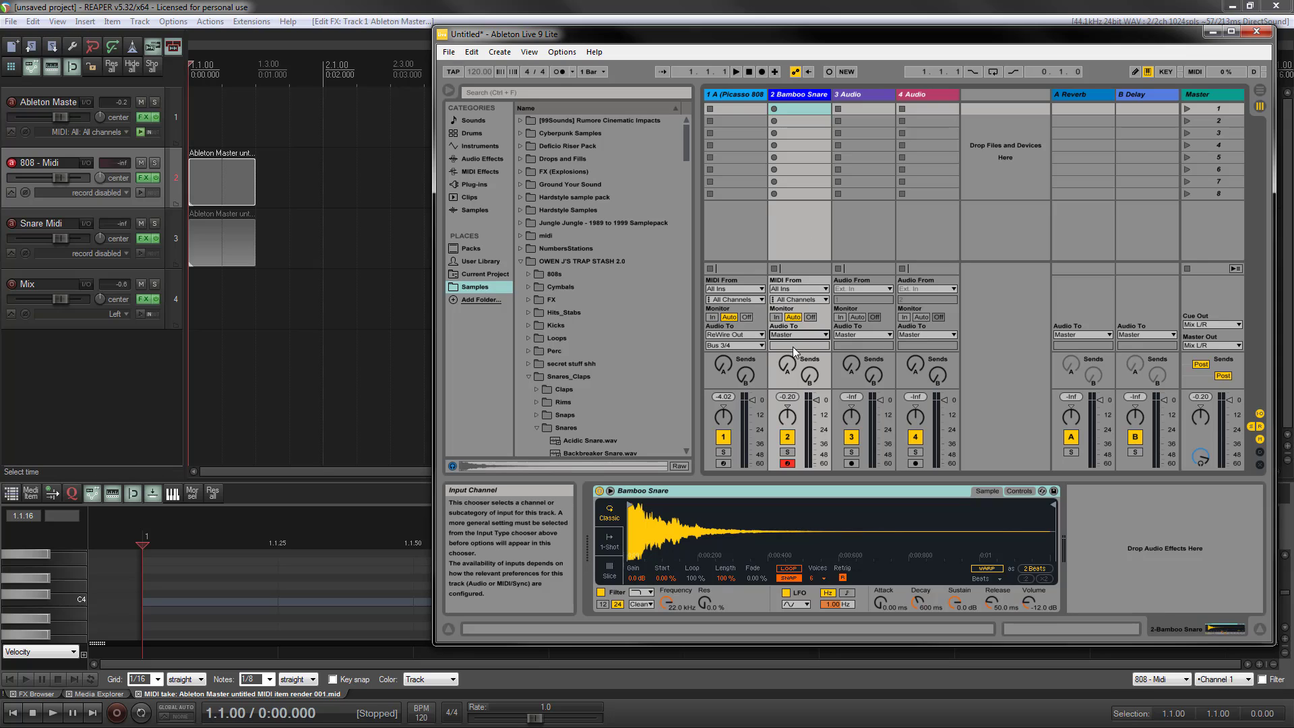
Leave Live's Master Out and Cue Out on Mix L/R, then switch back to REAPER
click(1212, 345)
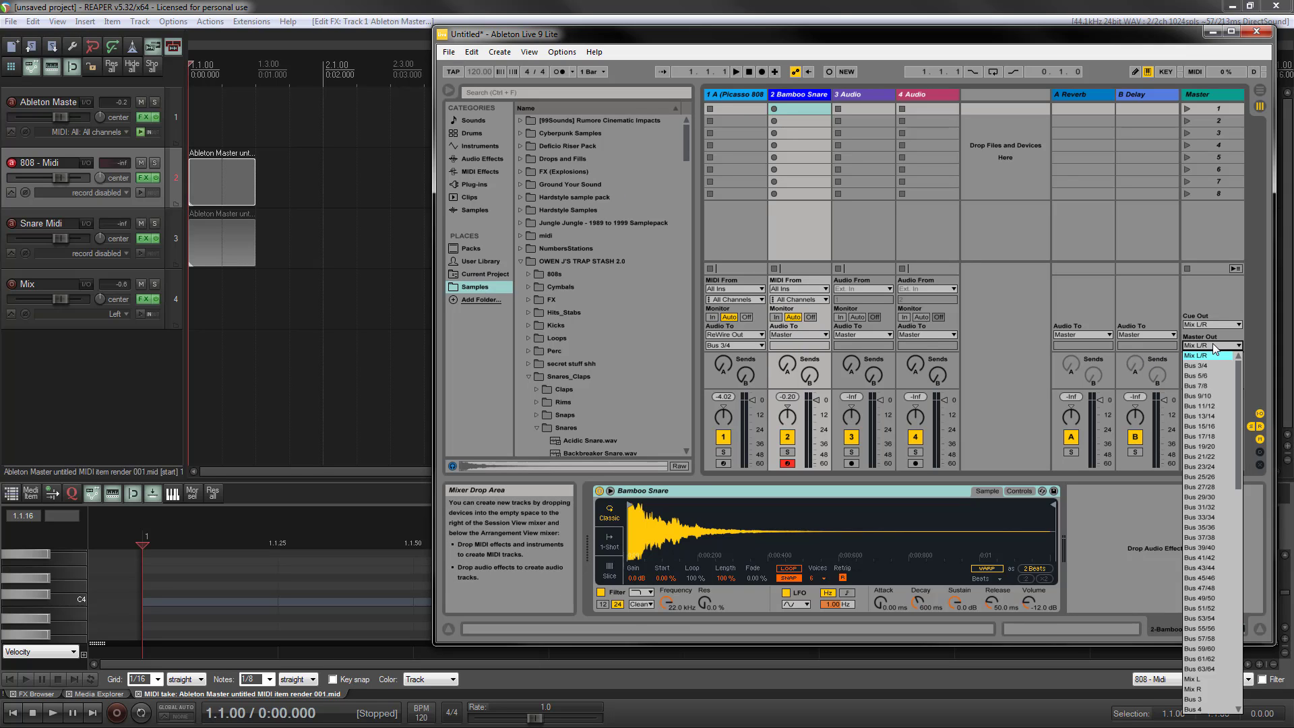
click(1212, 343)
click(1215, 323)
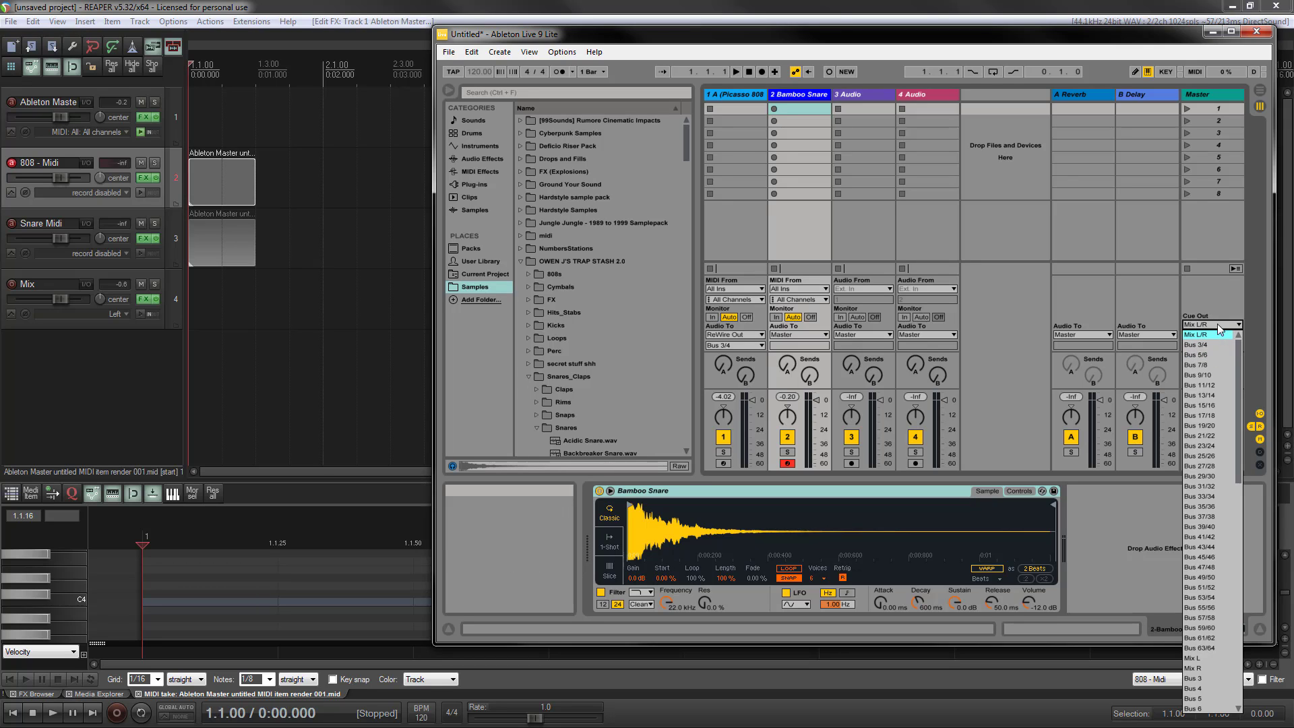
click(1217, 324)
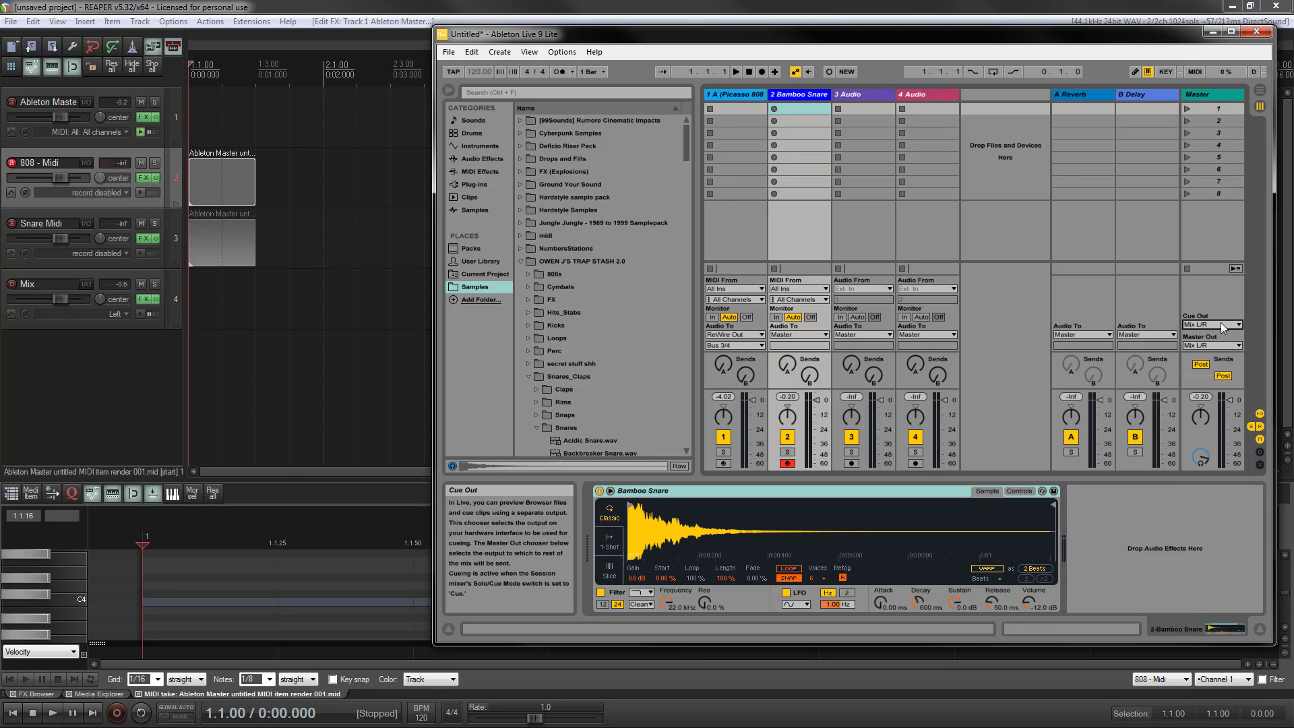
click(46, 368)
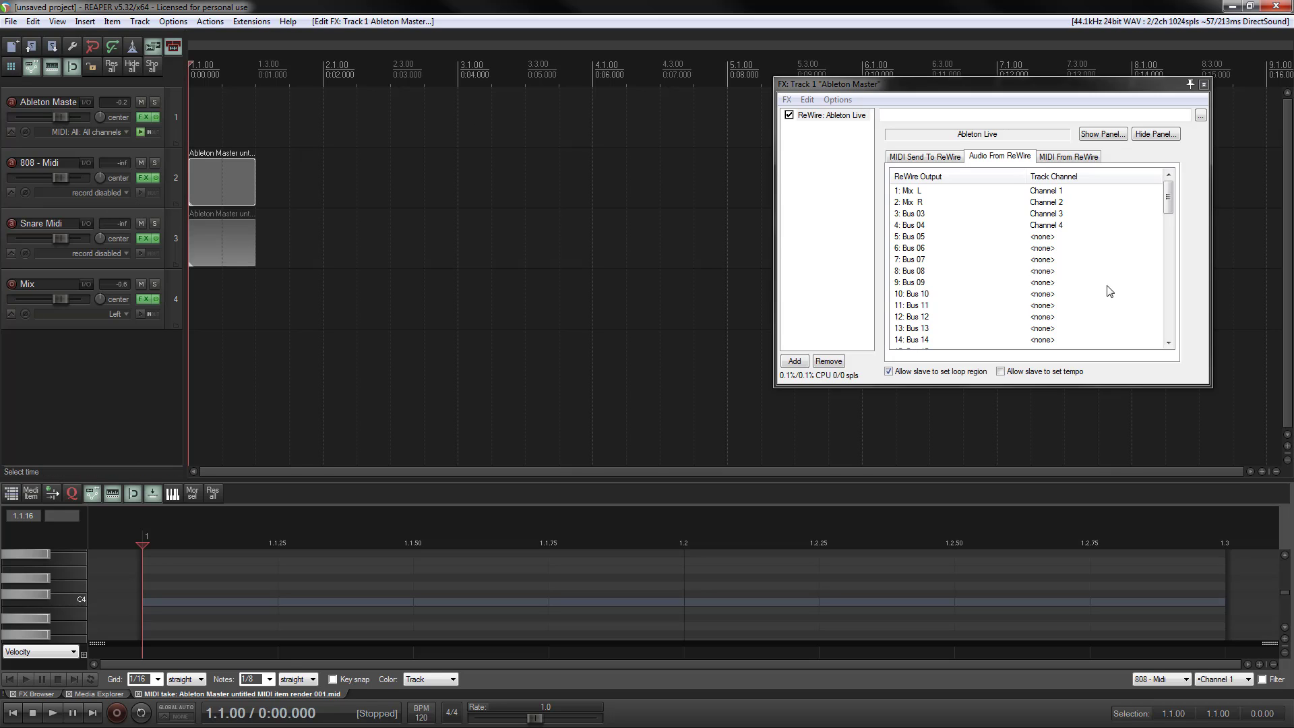
Show the MIDI Send To ReWire tab in the Ableton Master FX window
scroll(1120, 269, down, 7)
click(942, 160)
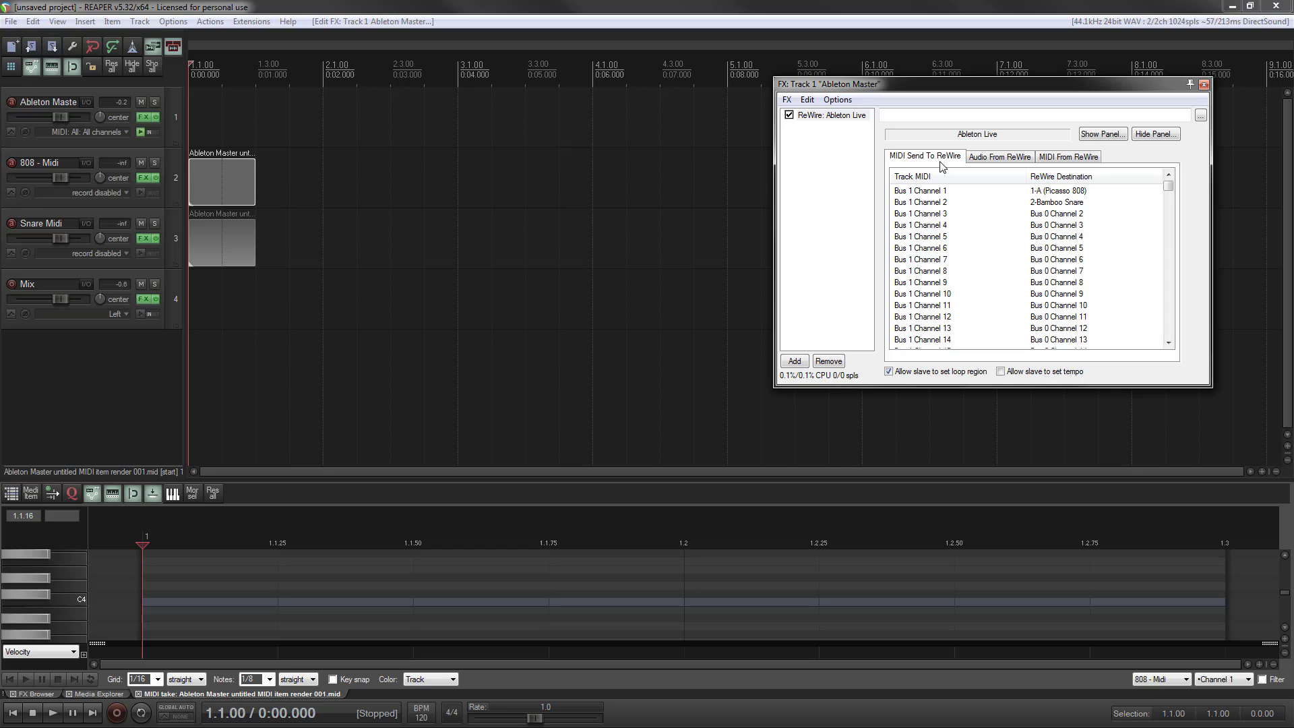
scroll(951, 276, down, 20)
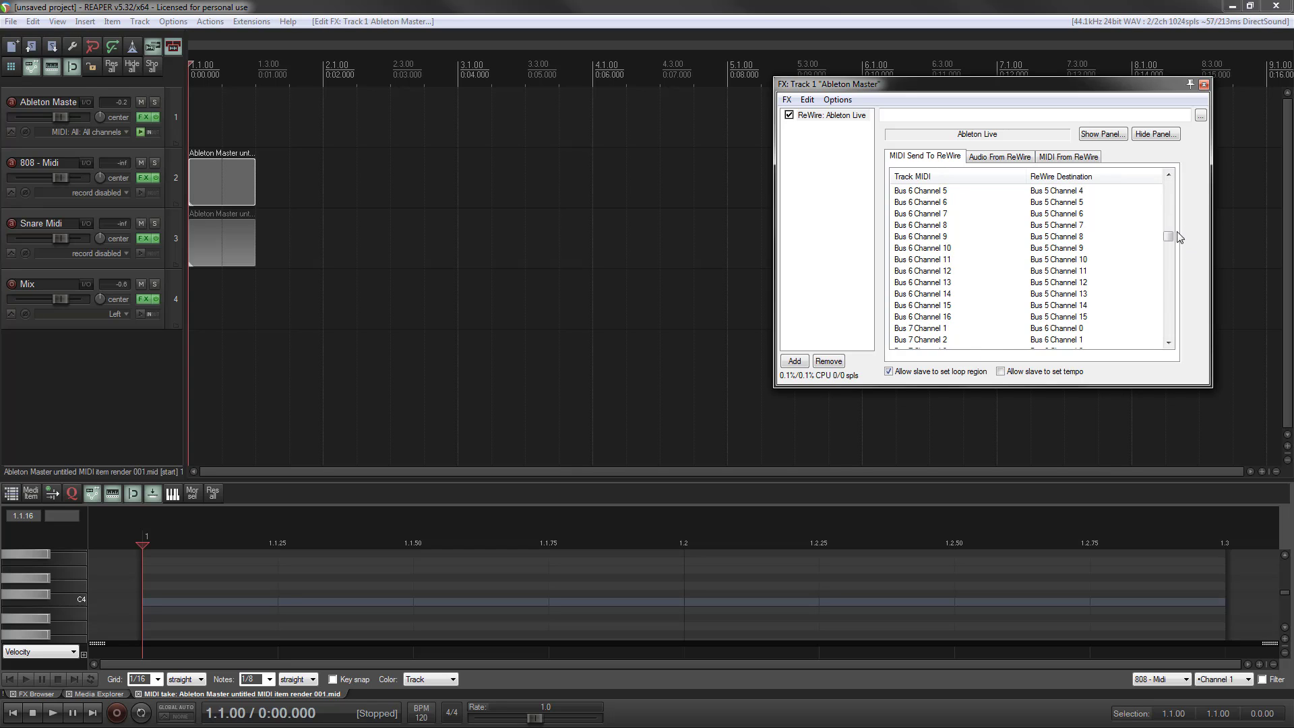
drag(1169, 226, 1170, 346)
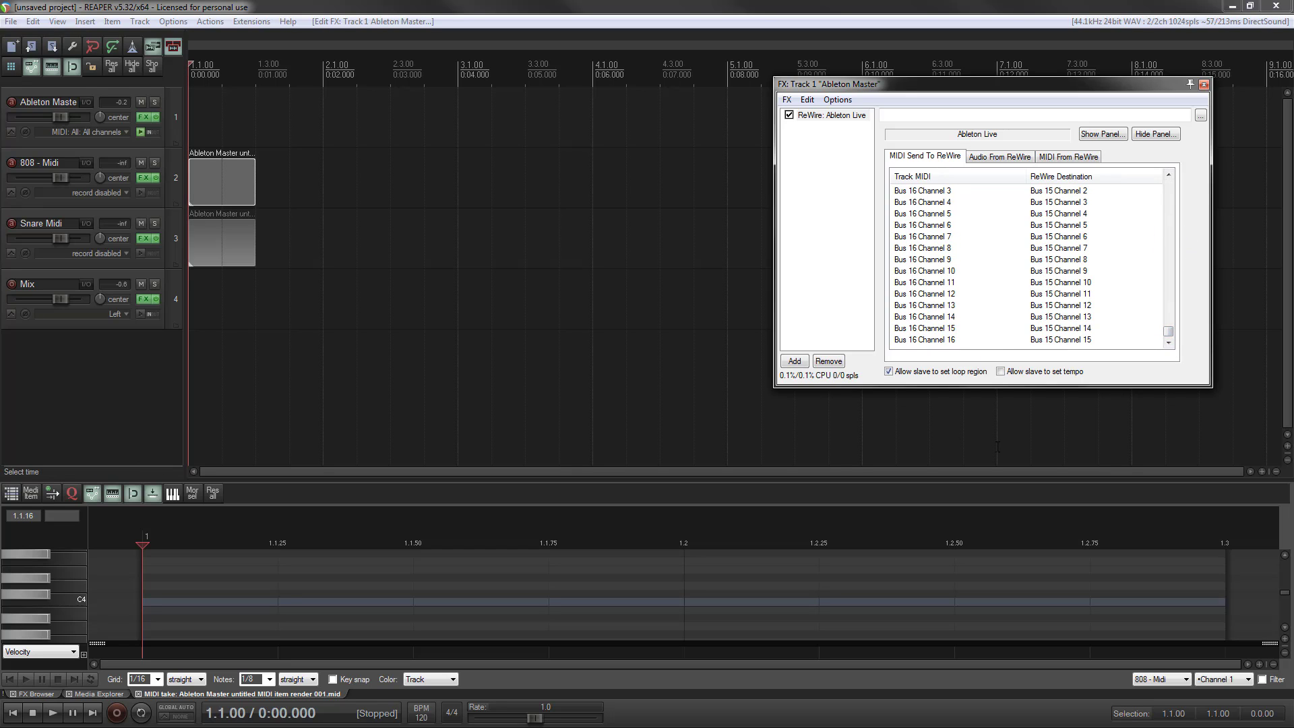
Insert a new track with recording input set to None and name it '808 - Audio'
right_click(51, 346)
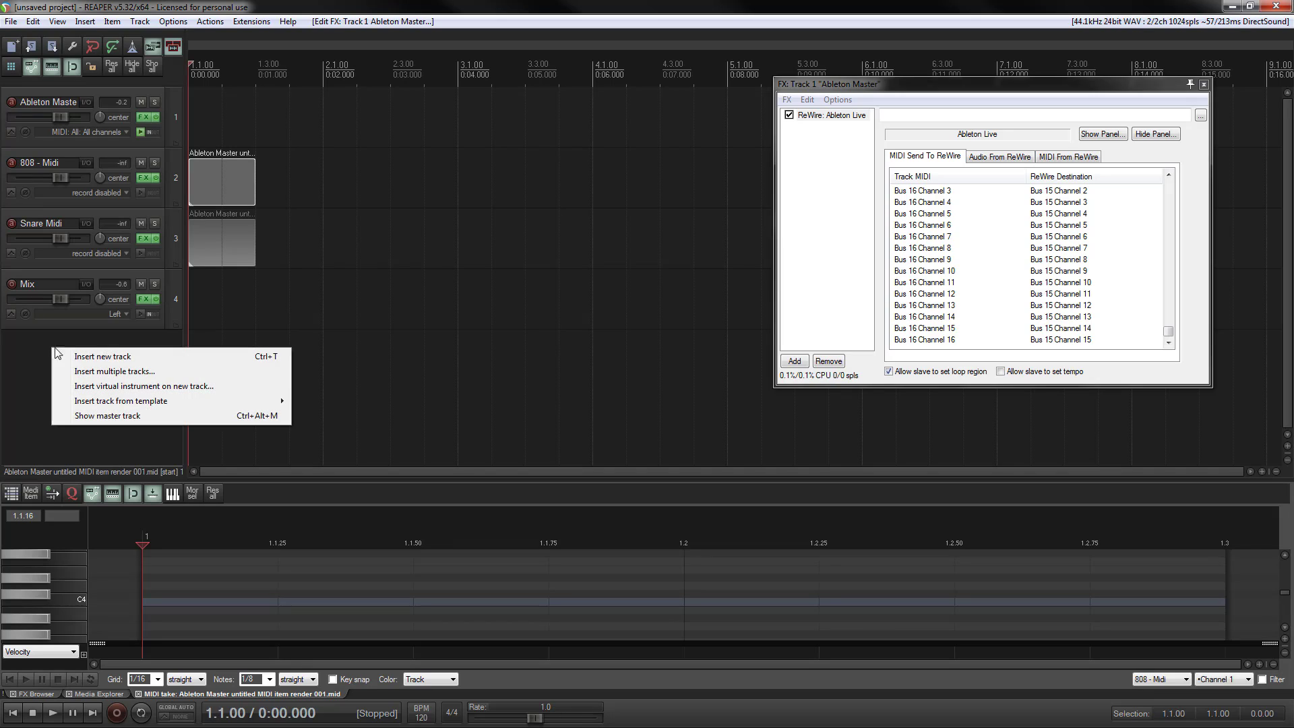
click(107, 352)
click(117, 255)
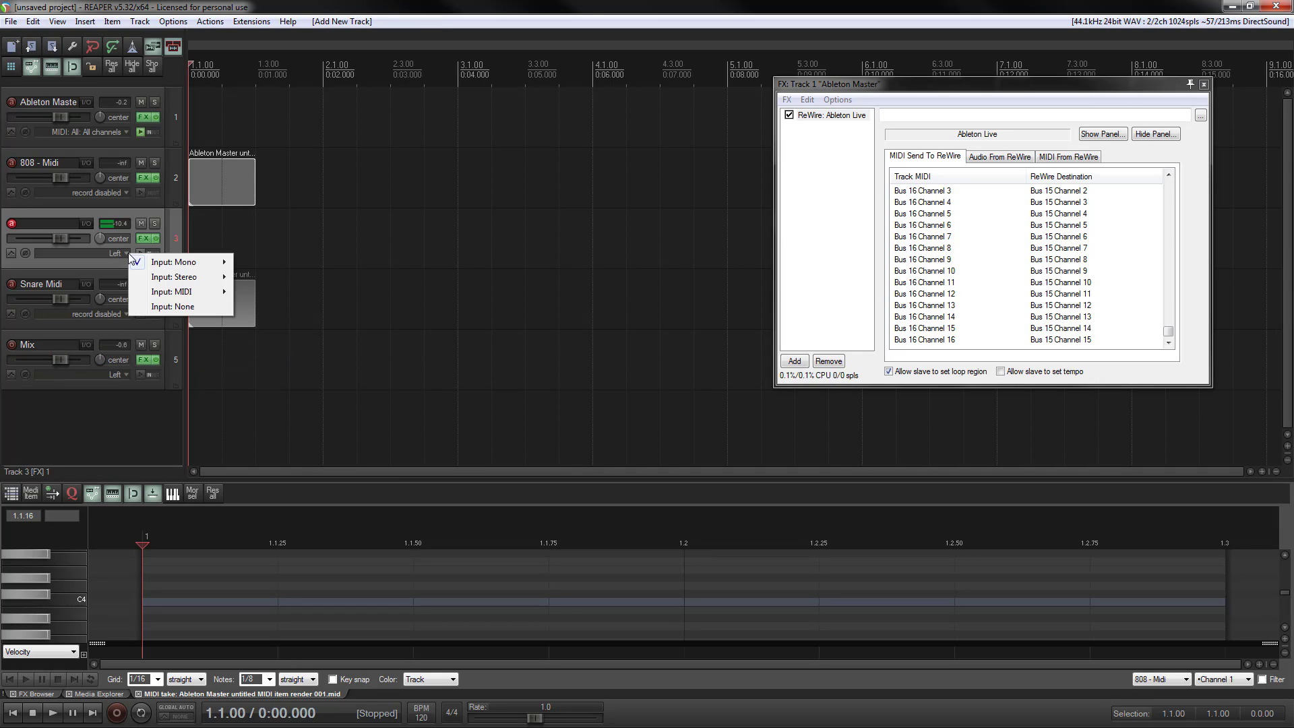
click(196, 306)
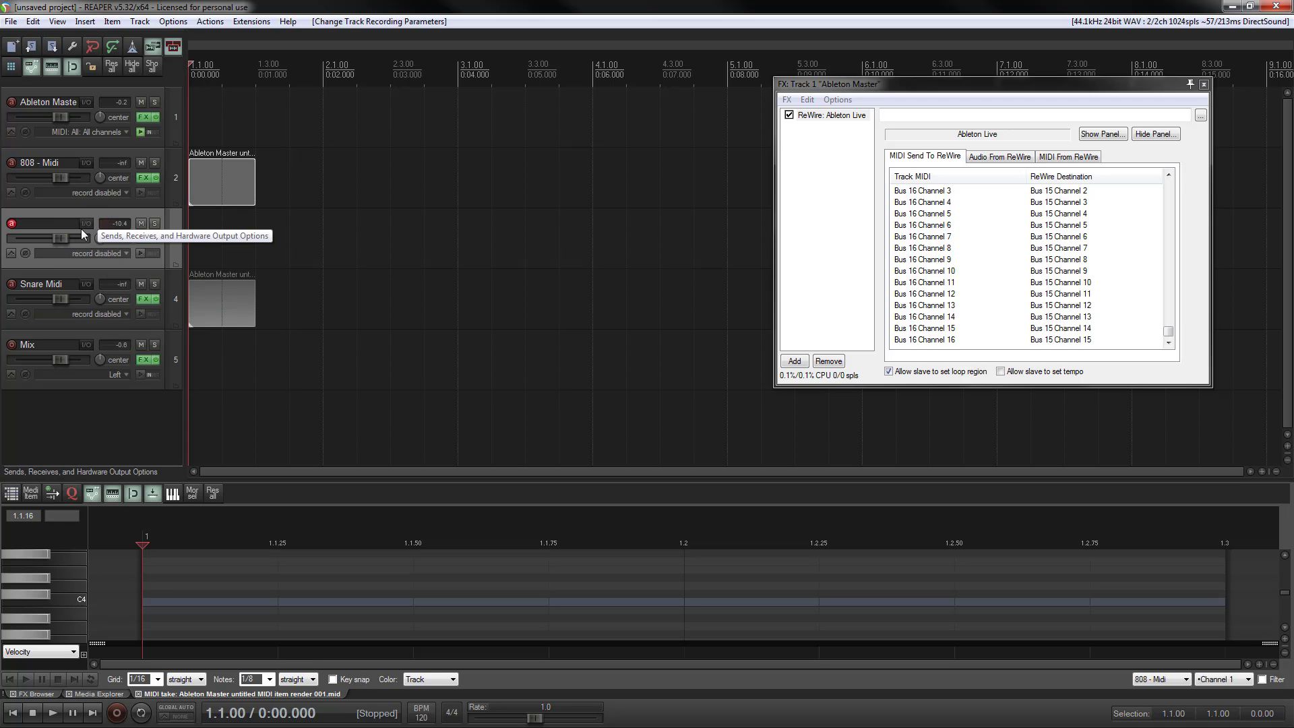
double_click(52, 224)
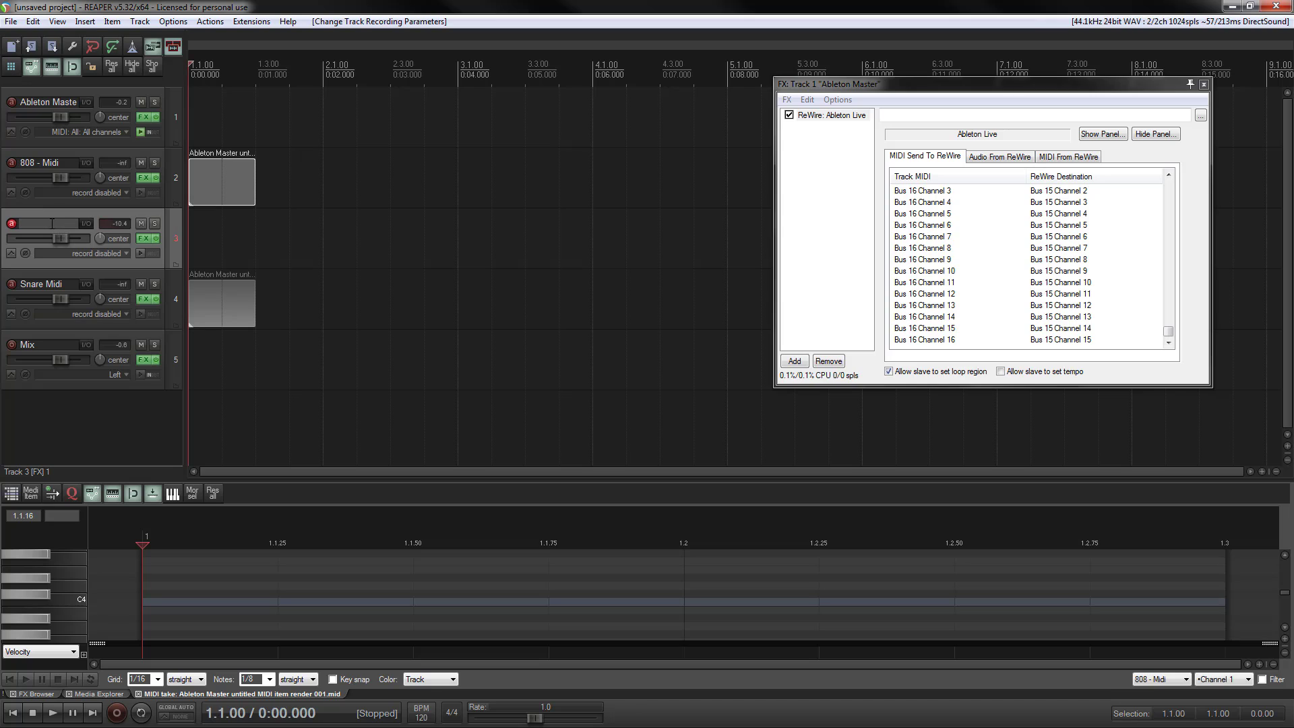
text(808 - Audio)
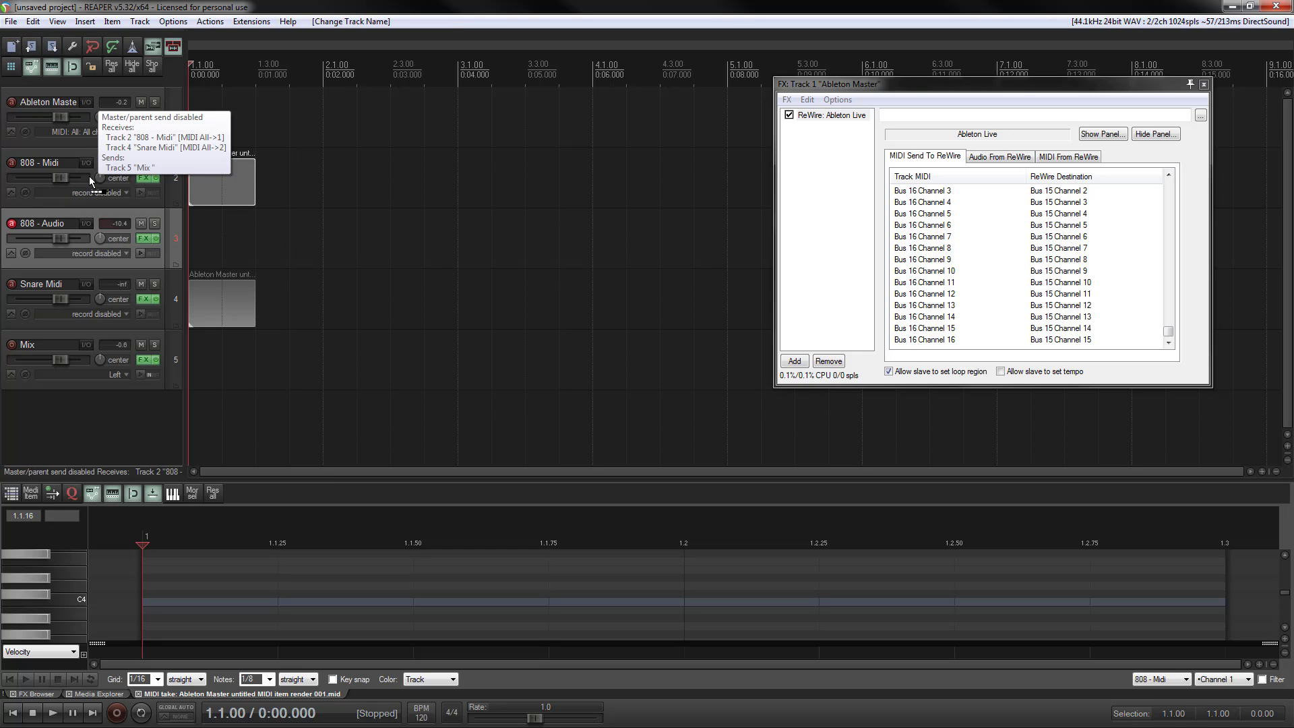
Confirm the '808 - Audio' name and send Ableton Master's audio channels 3/4 to it
key(Return)
drag(90, 224, 92, 227)
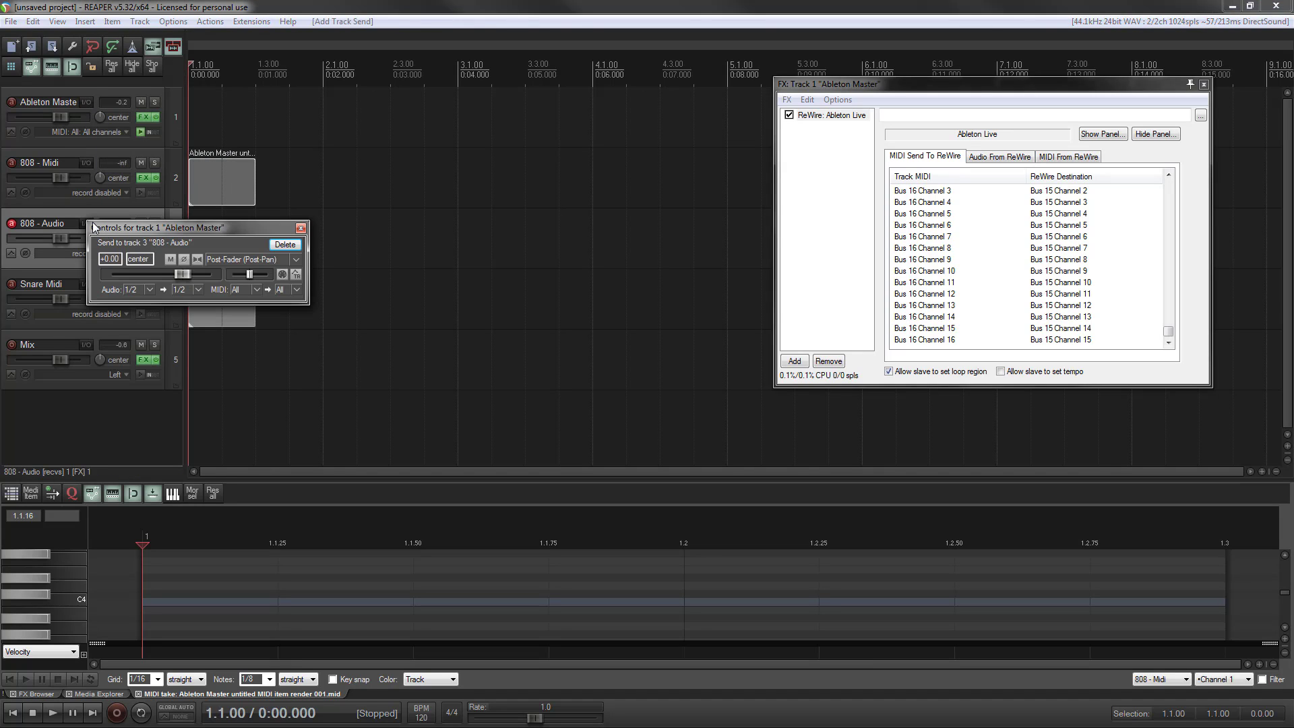
click(152, 290)
mouse_move(165, 336)
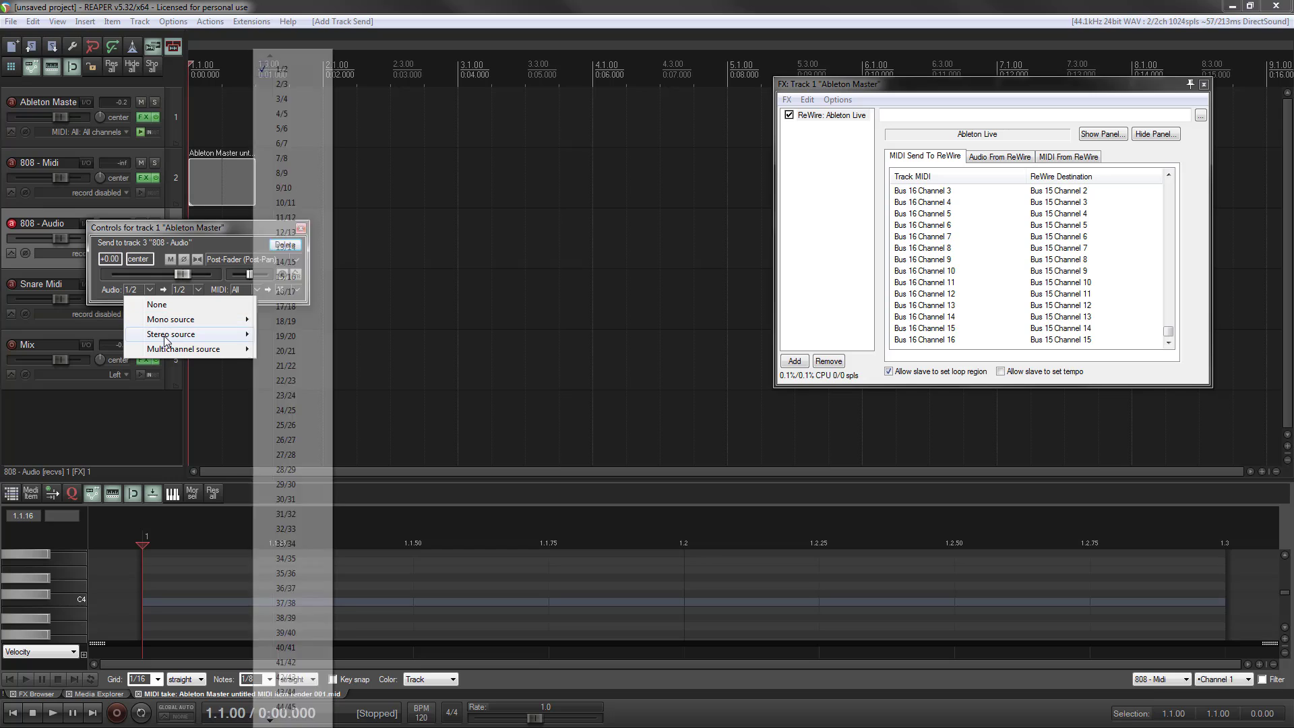
click(310, 100)
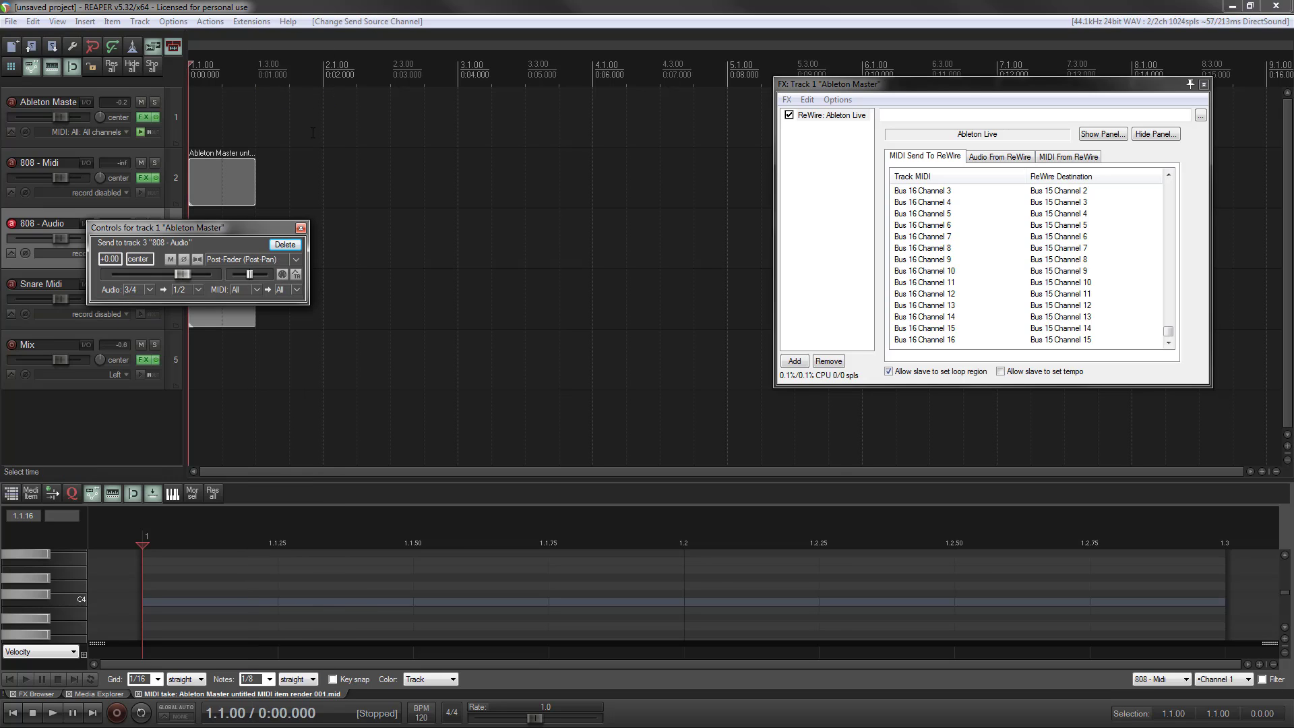
Set the send's MIDI to None, close the send settings, and select the 808 - Midi clip
click(249, 291)
click(253, 229)
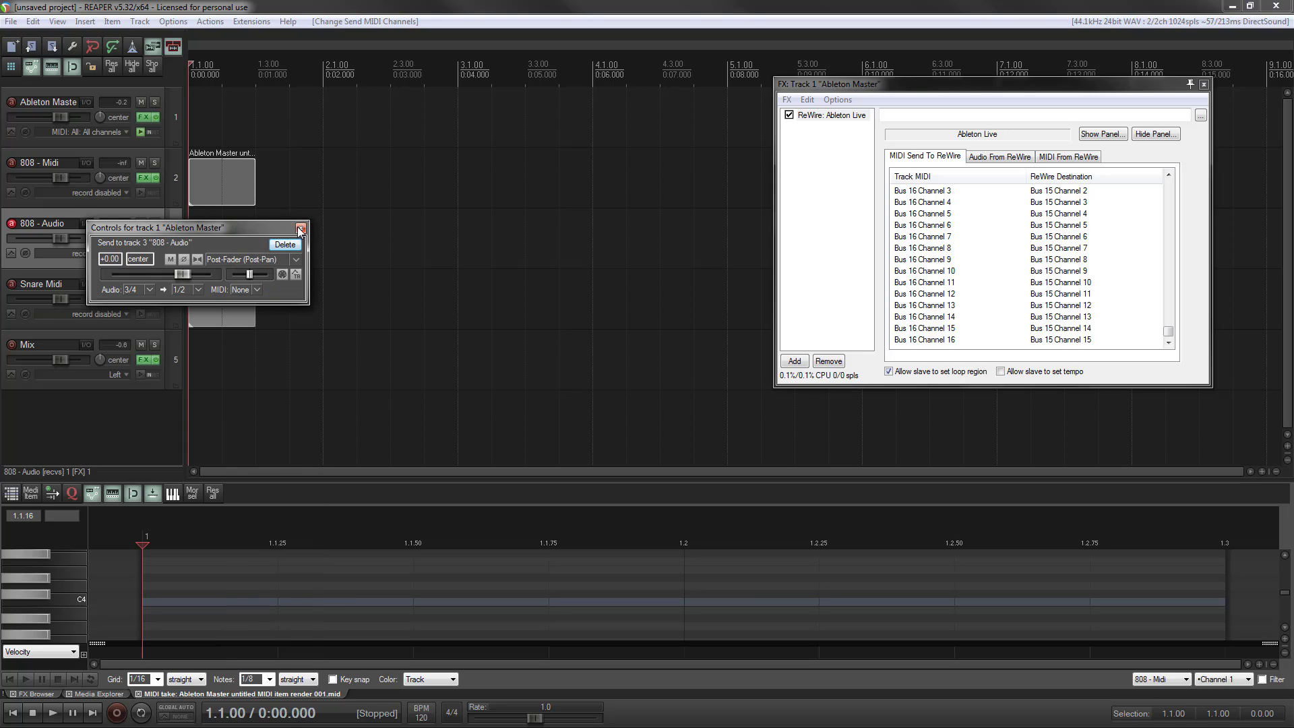
click(300, 230)
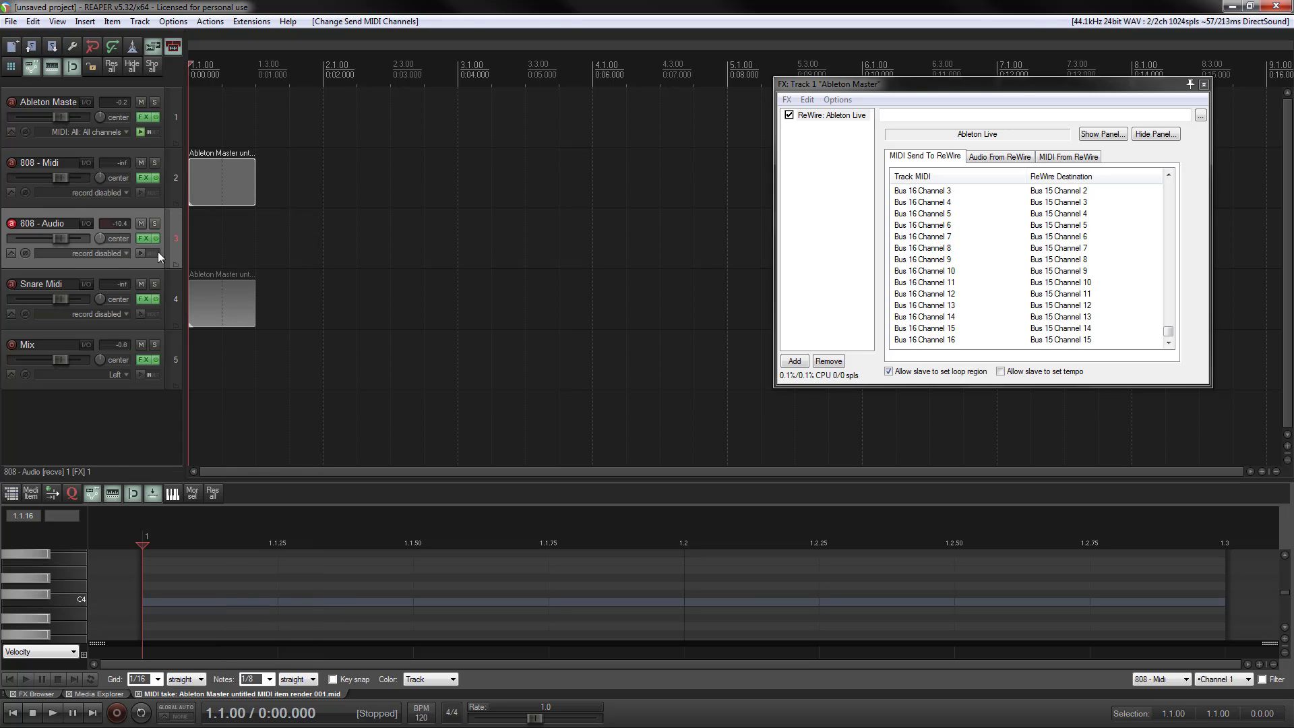
click(208, 174)
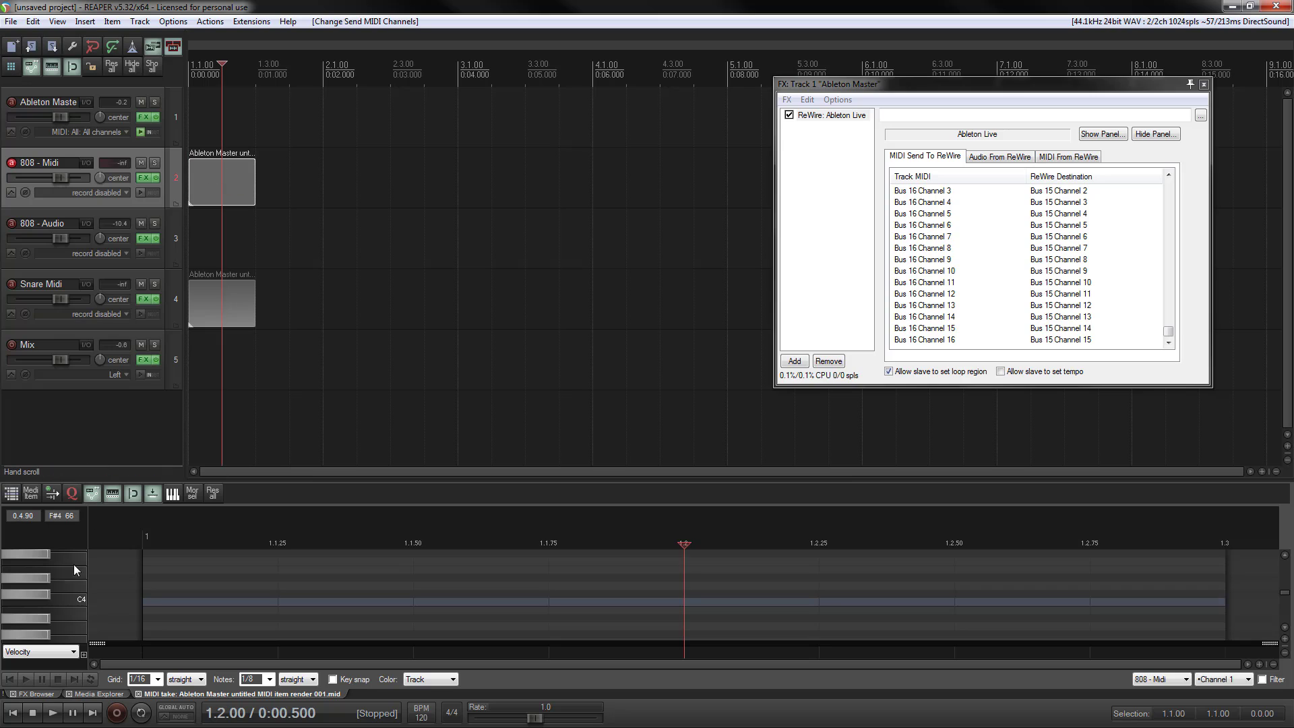
click(77, 599)
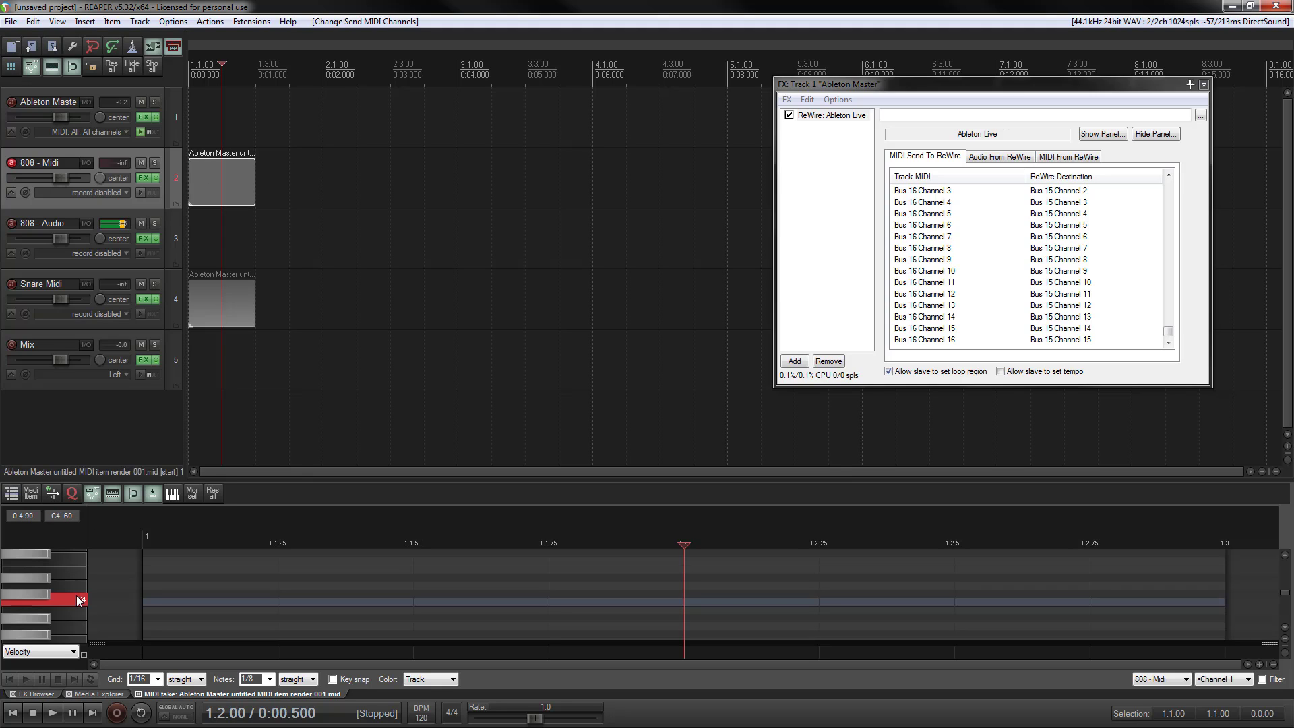
click(77, 565)
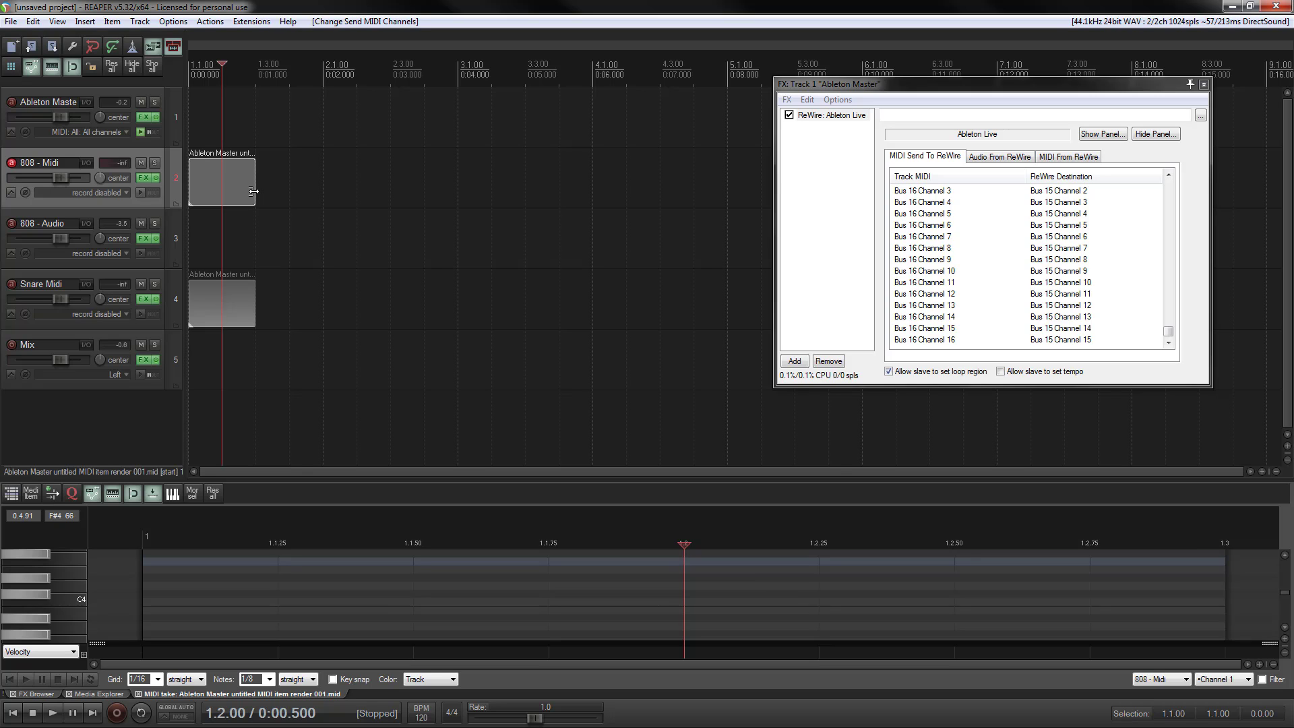
Move the FX: Track 1 window toward the middle and cycle its tabs to Audio From ReWire
click(838, 88)
drag(838, 89, 411, 115)
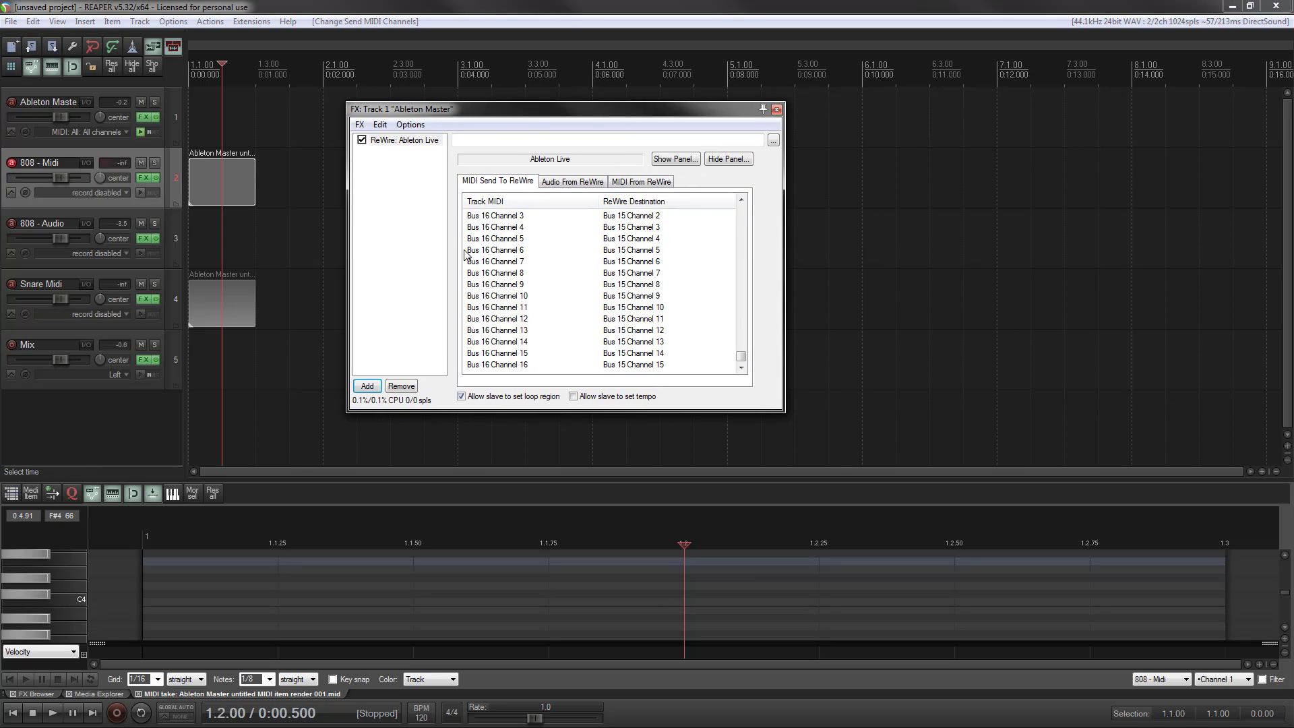
click(565, 186)
key(Right)
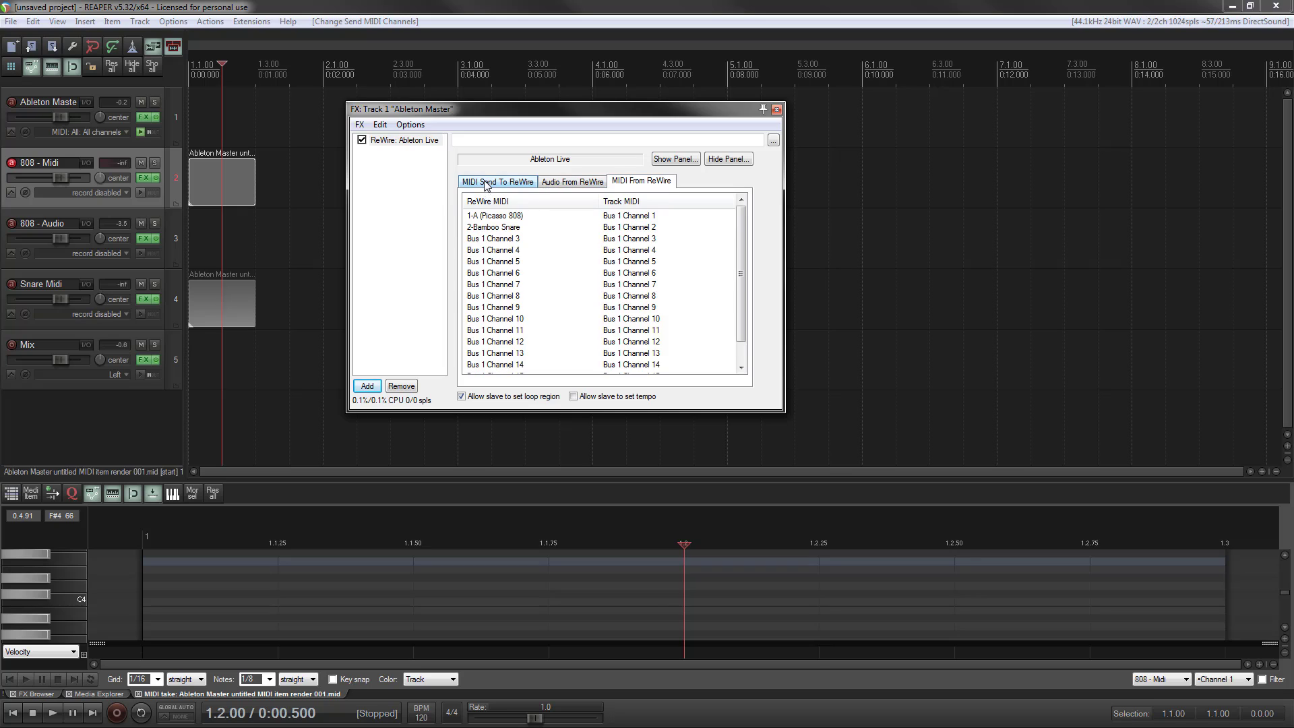
click(491, 182)
click(560, 182)
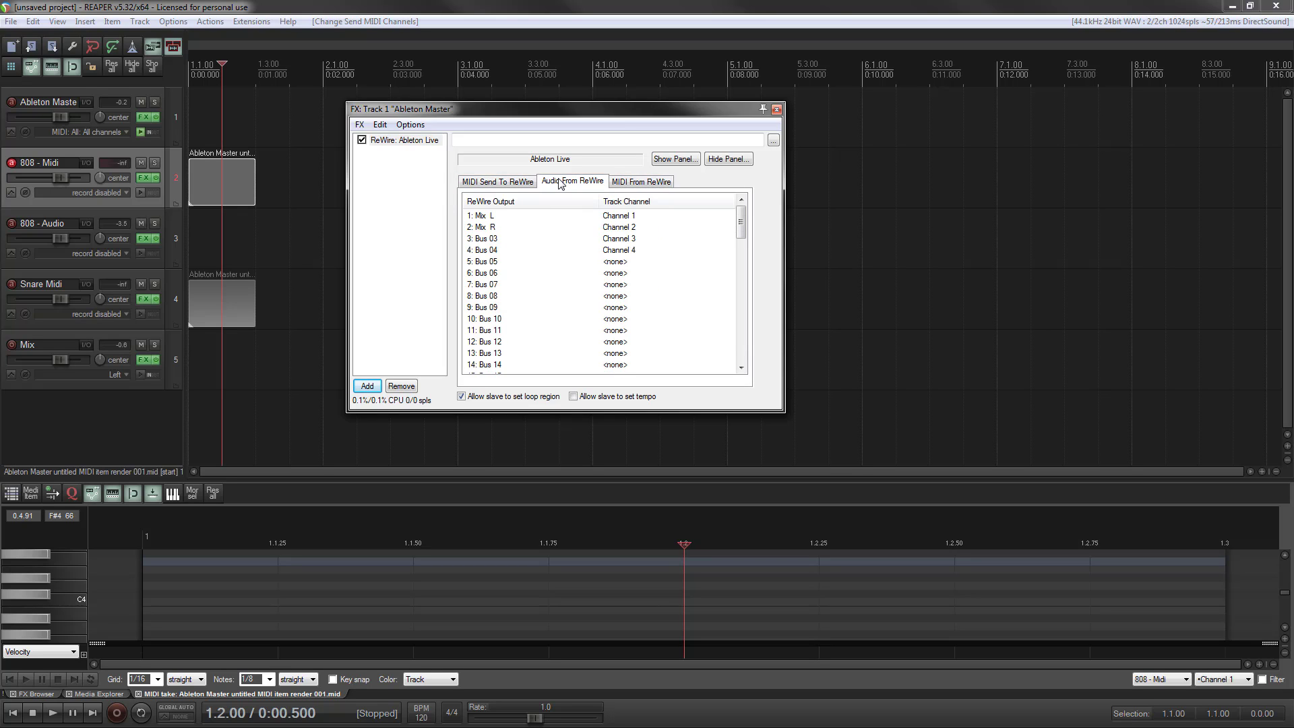